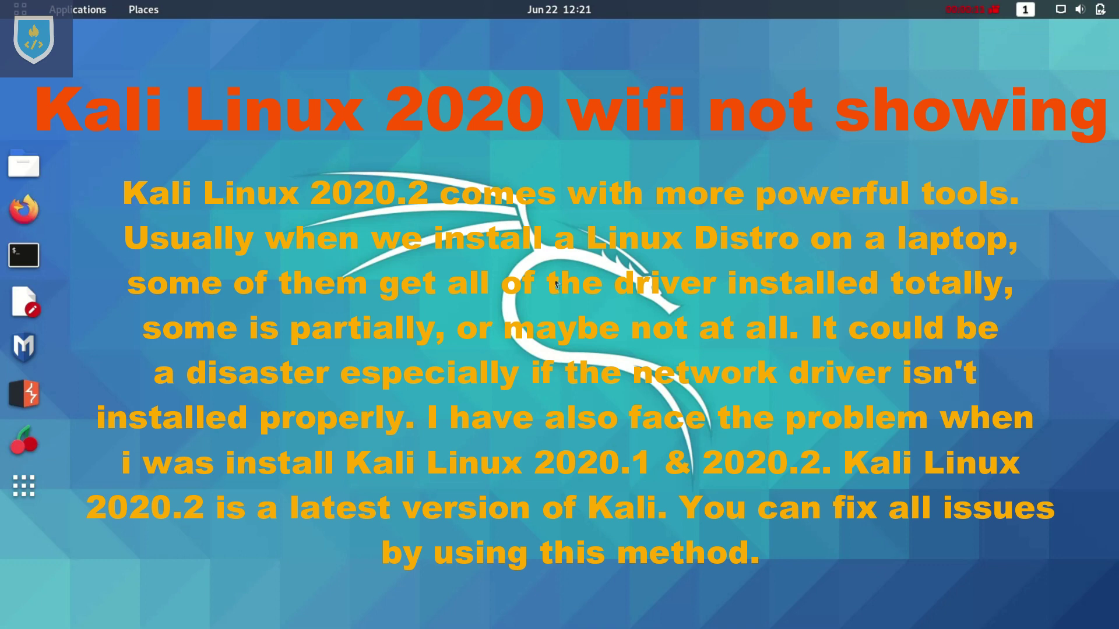
Step: Open the top-right GNOME status menu with its volume, network, battery and power controls
left_click(994, 10)
left_click(999, 57)
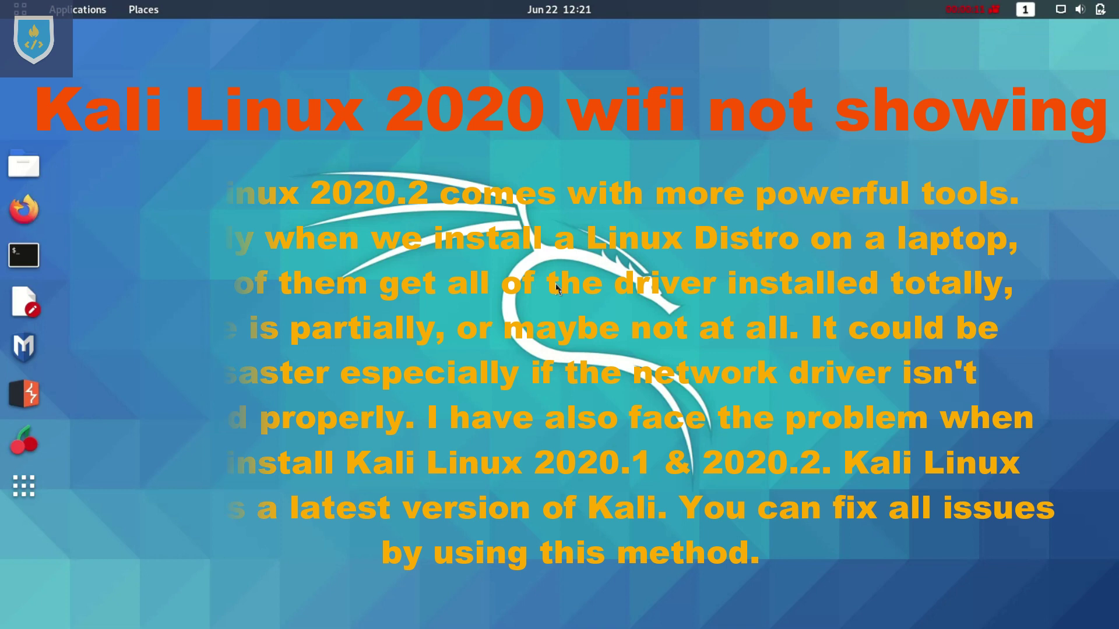
Step: Check that Settings' Wi-Fi page reports 'No Wi-Fi Adapter Found', then close Settings
left_click(1100, 9)
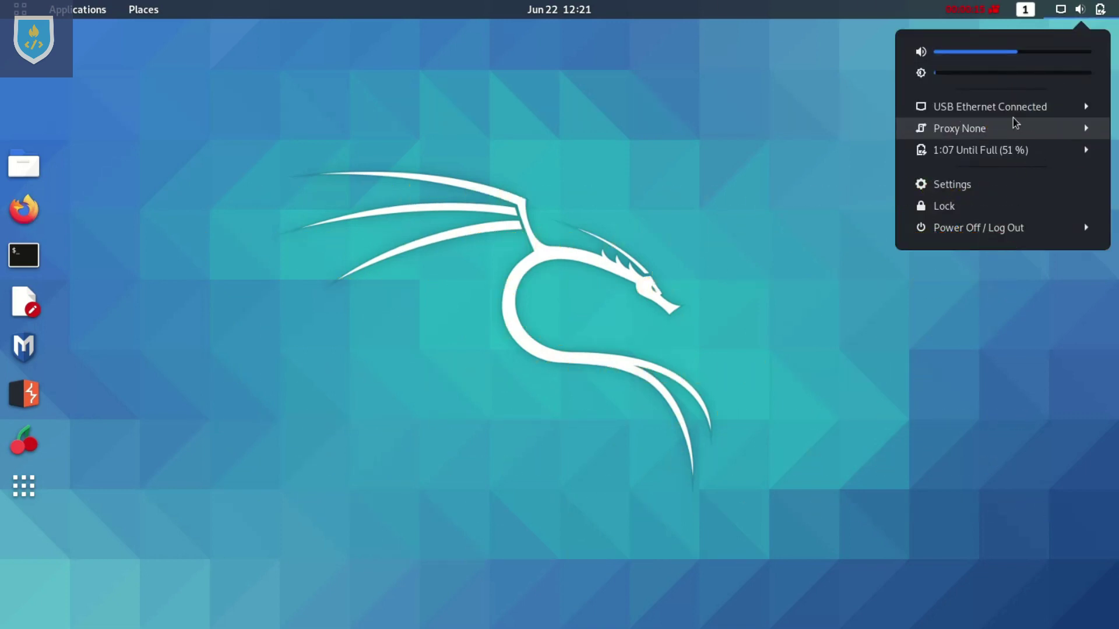
left_click(980, 184)
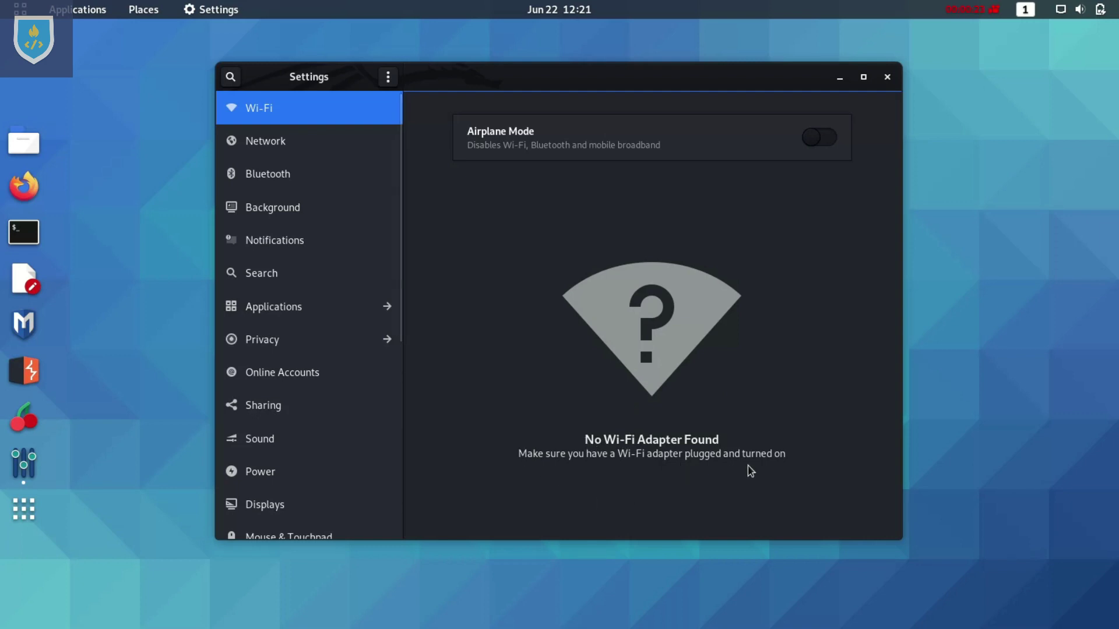
left_click(887, 77)
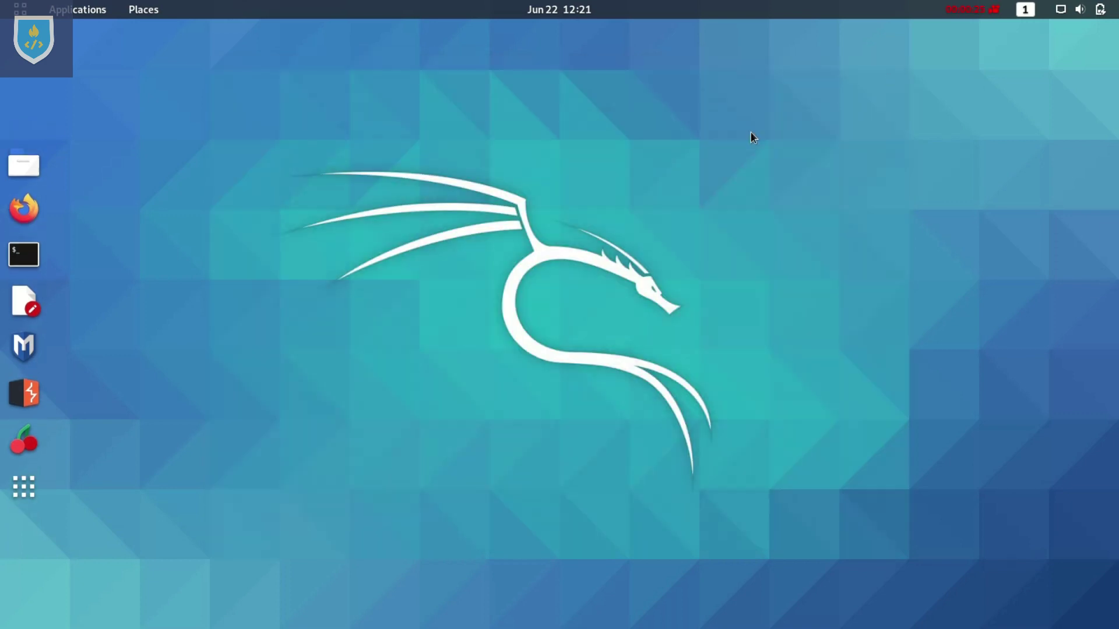
Step: Open a terminal with larger text and stretch its window across the screen
left_click(23, 254)
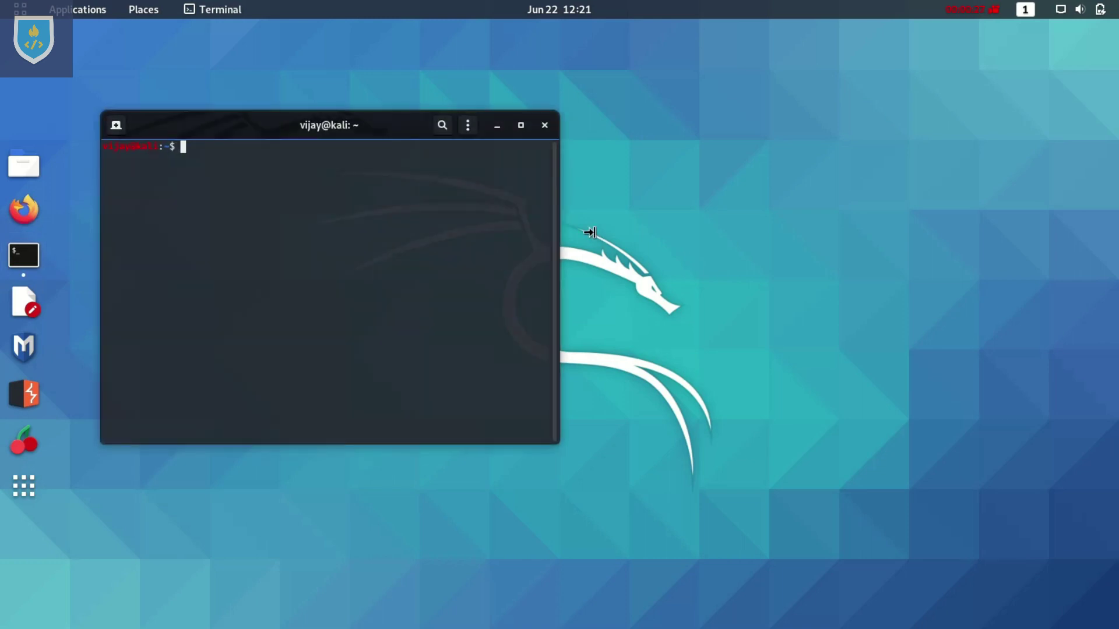
left_click(467, 128)
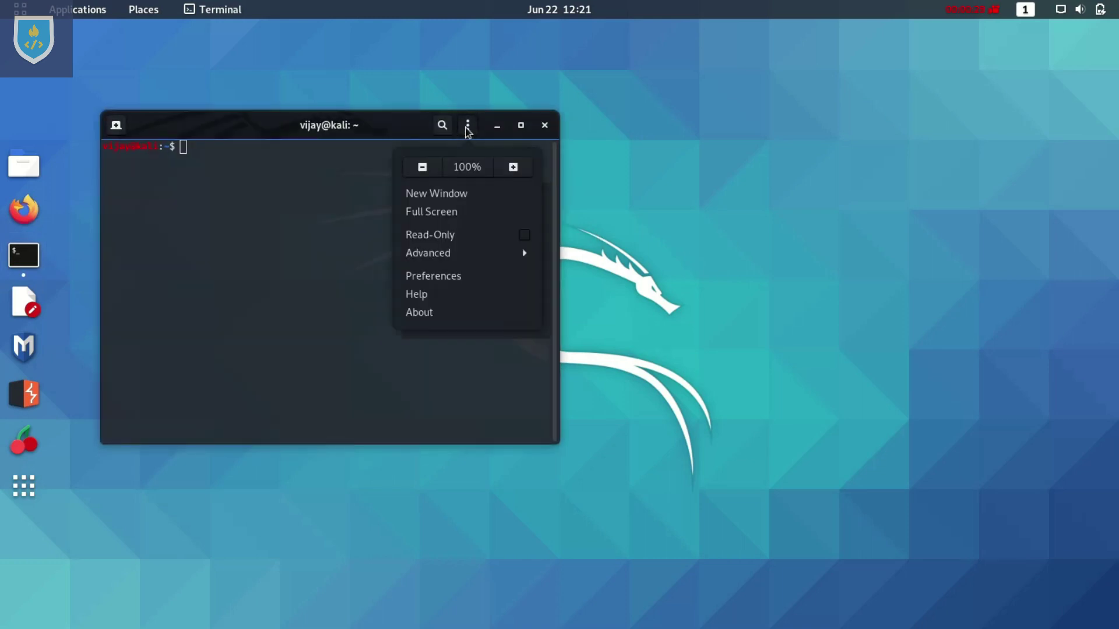
left_click(515, 171)
left_click_drag(675, 477, 1093, 567)
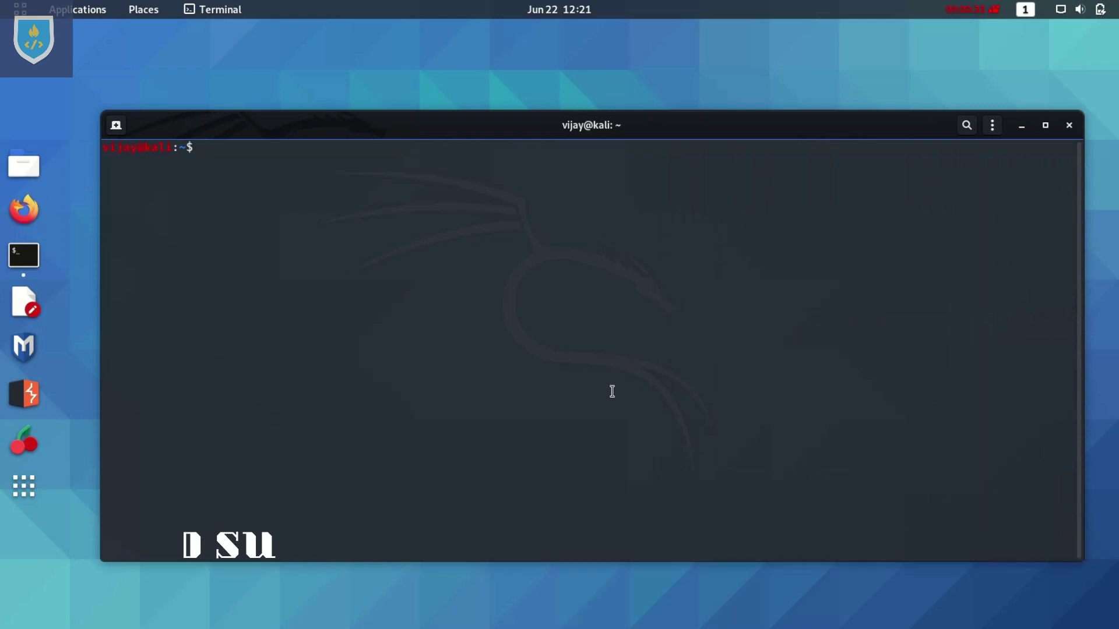
Step: Become root with sudo su and list the PCI hardware with lspci
type("sud")
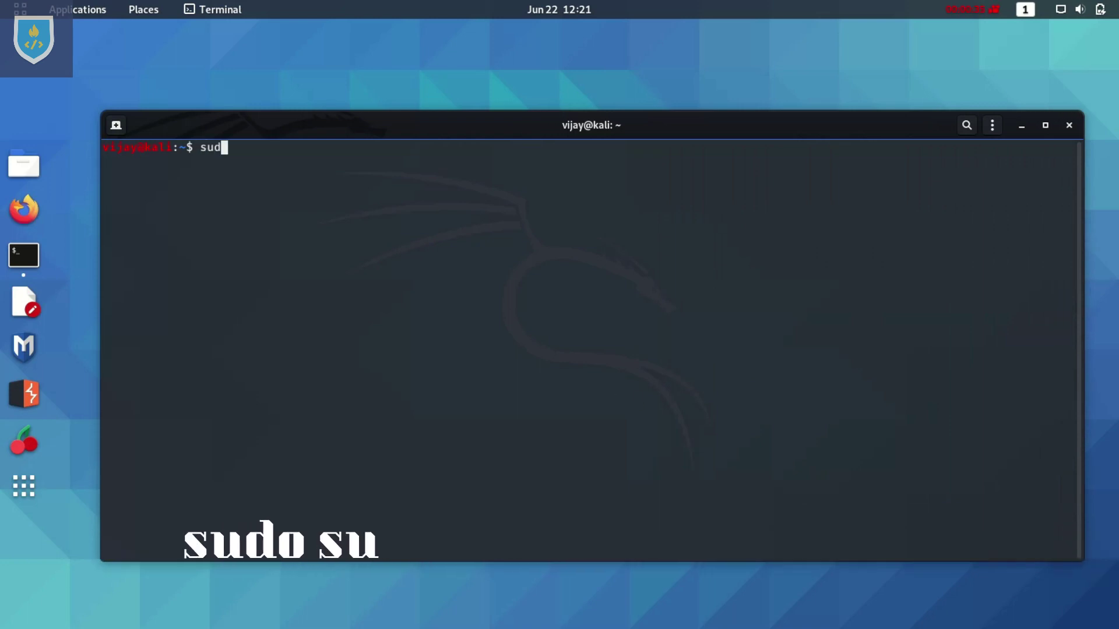
type("o su")
key("Return")
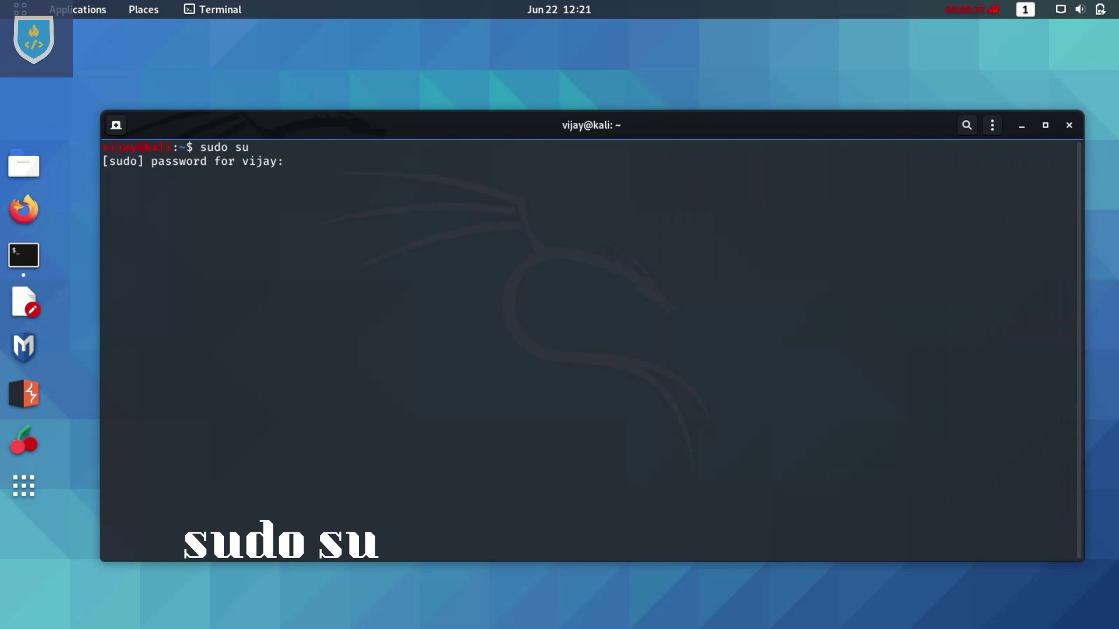
key("Return")
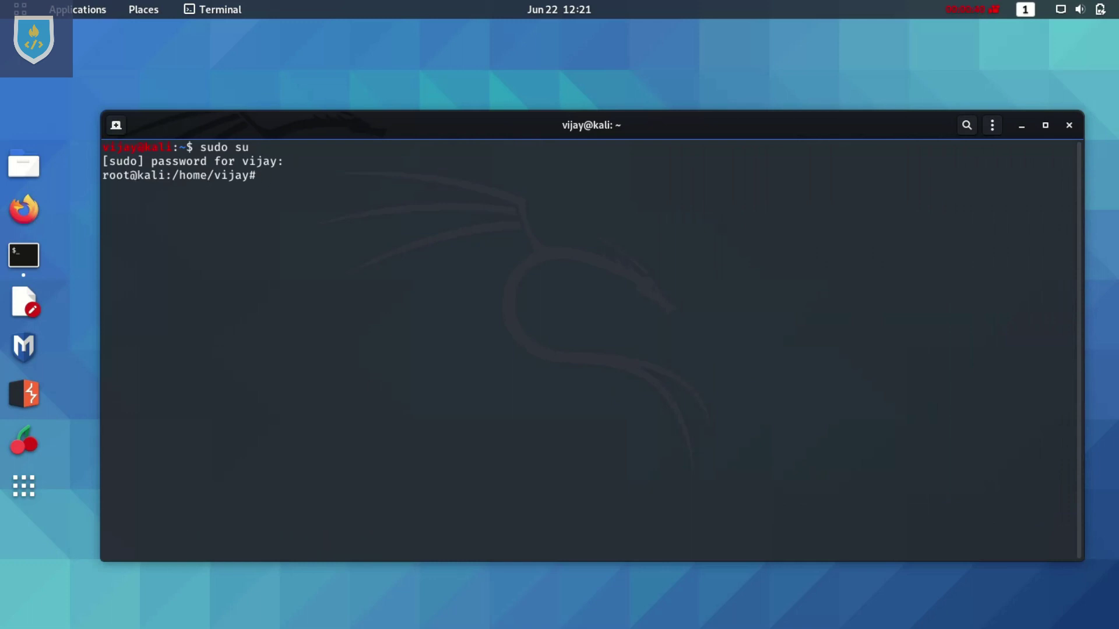
type("lspci")
key("Return")
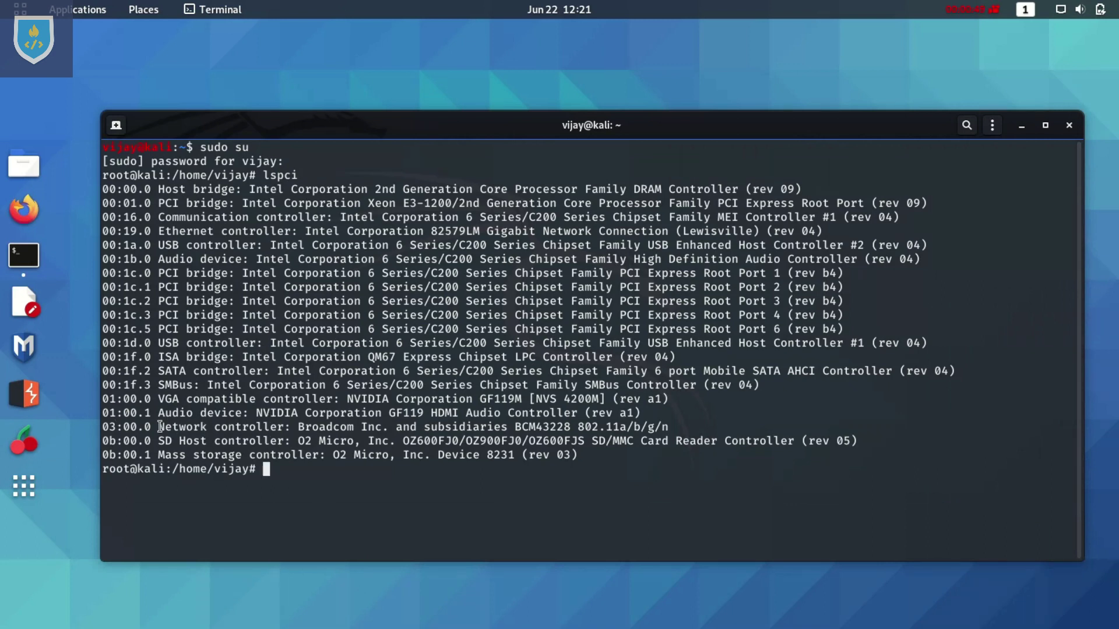
Step: Copy the chip model BCM43228 from the Broadcom network controller line
left_click_drag(160, 427, 687, 426)
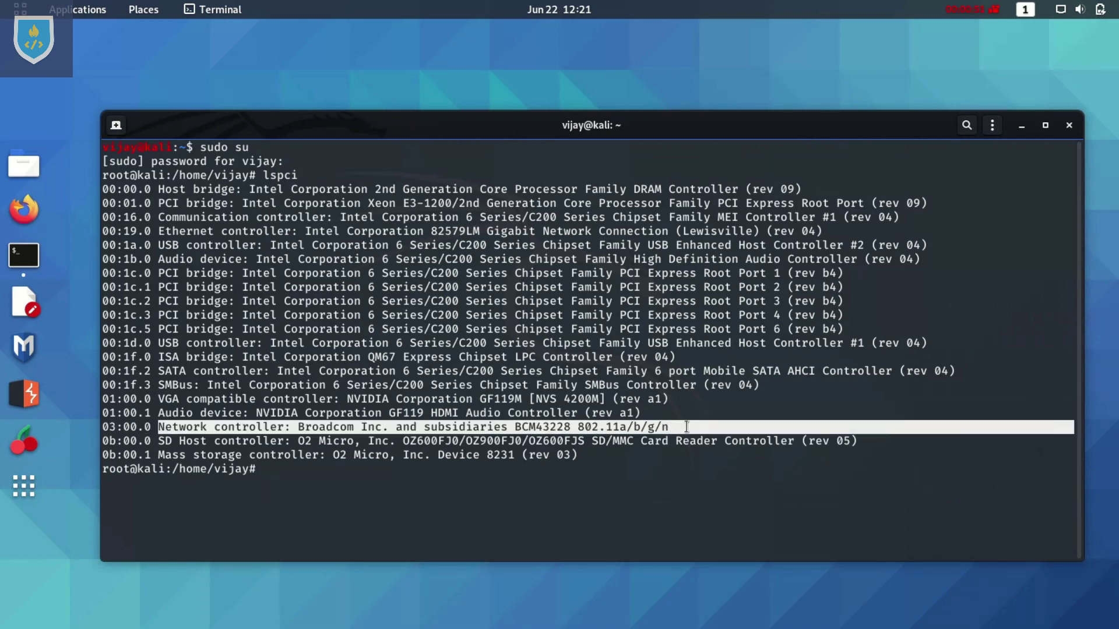
left_click(351, 423)
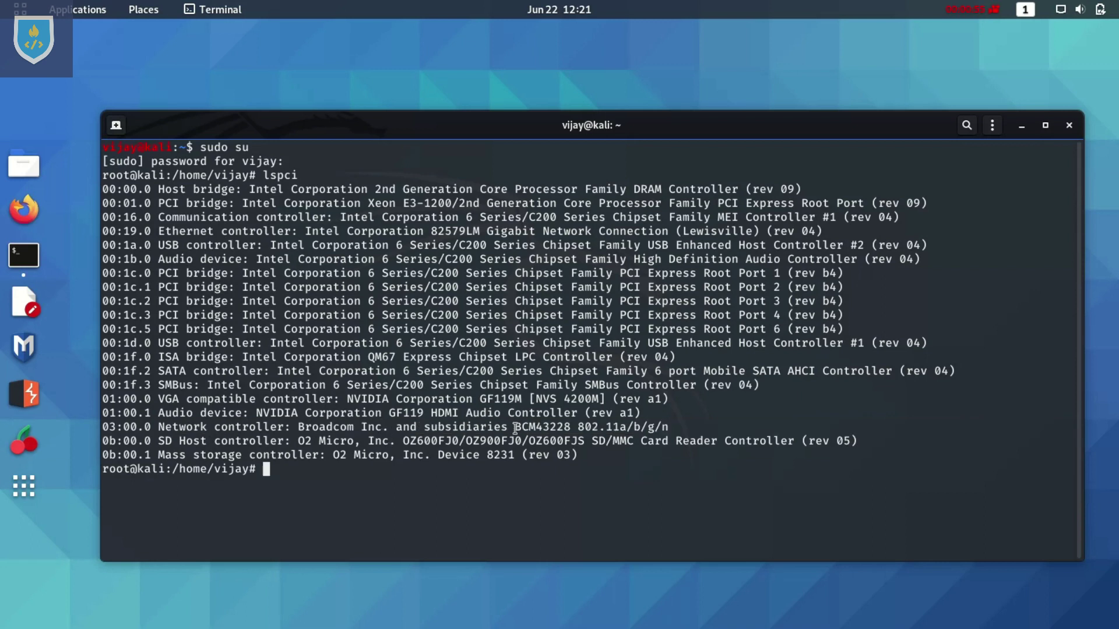
left_click_drag(517, 429, 570, 427)
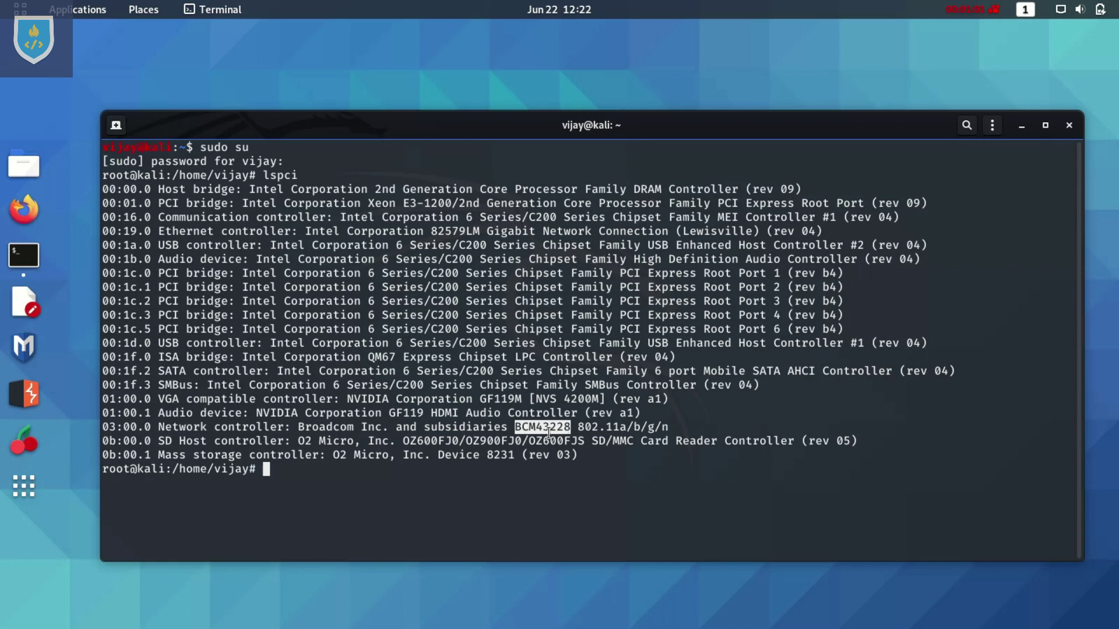
right_click(531, 435)
left_click(548, 438)
left_click(488, 525)
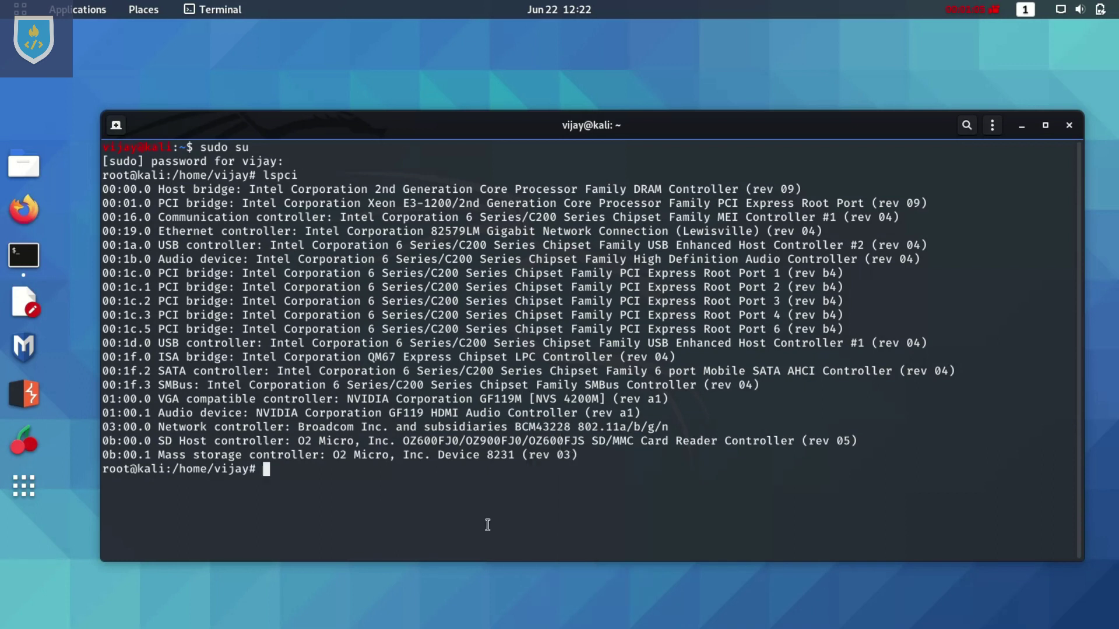
Step: Clear the screen and install Synaptic with apt-get install synaptic
type("clear")
key("Return")
type("apt-")
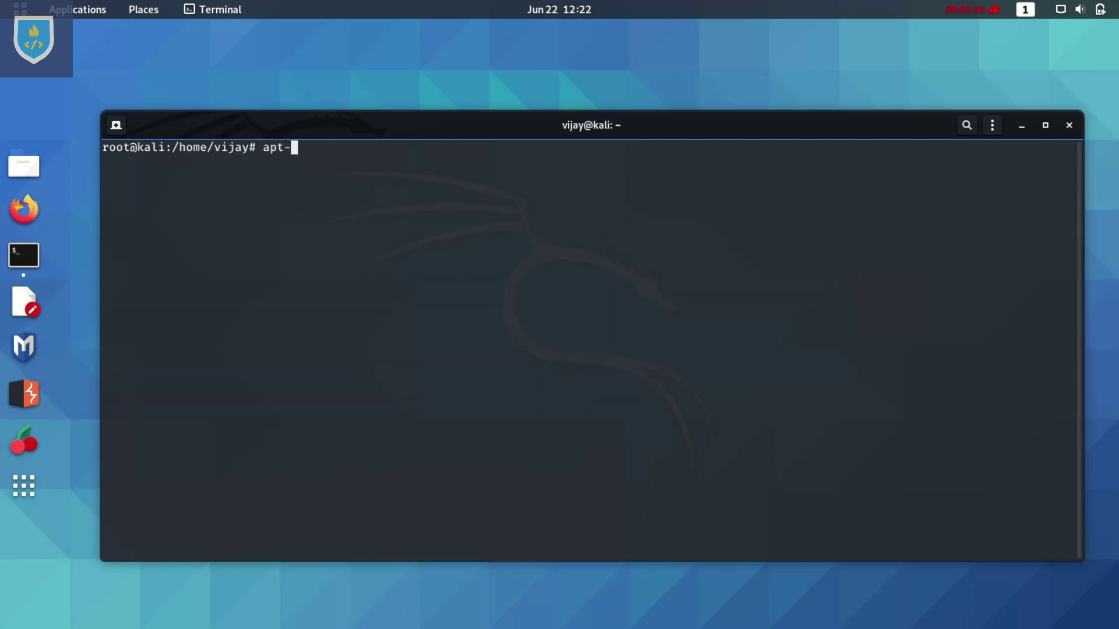
type("get install syn")
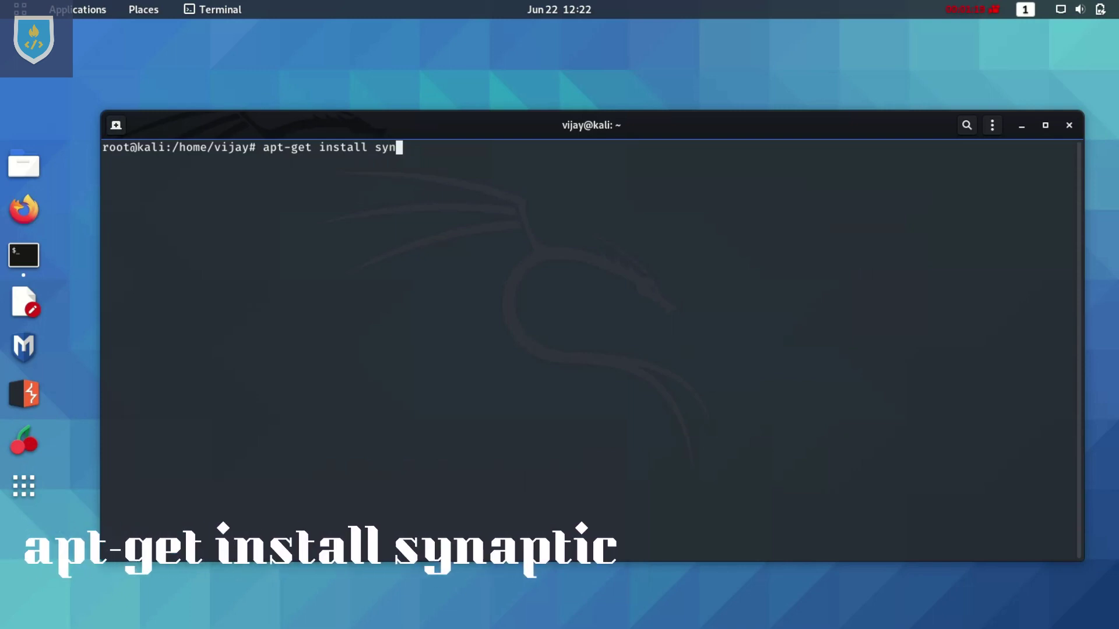
type("apti")
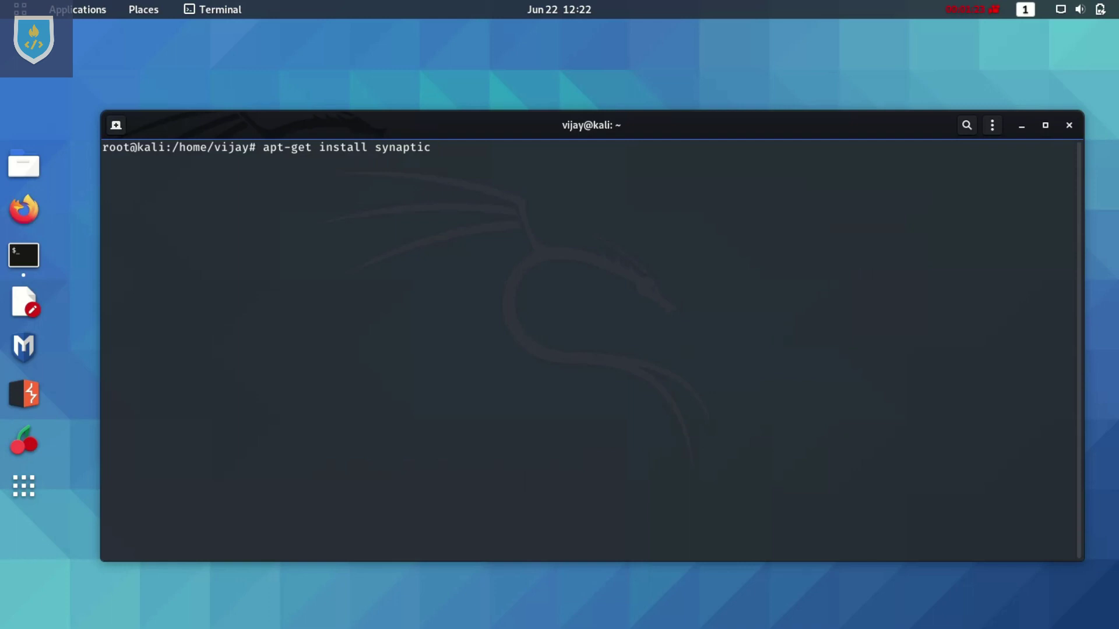
type("c")
key("Return")
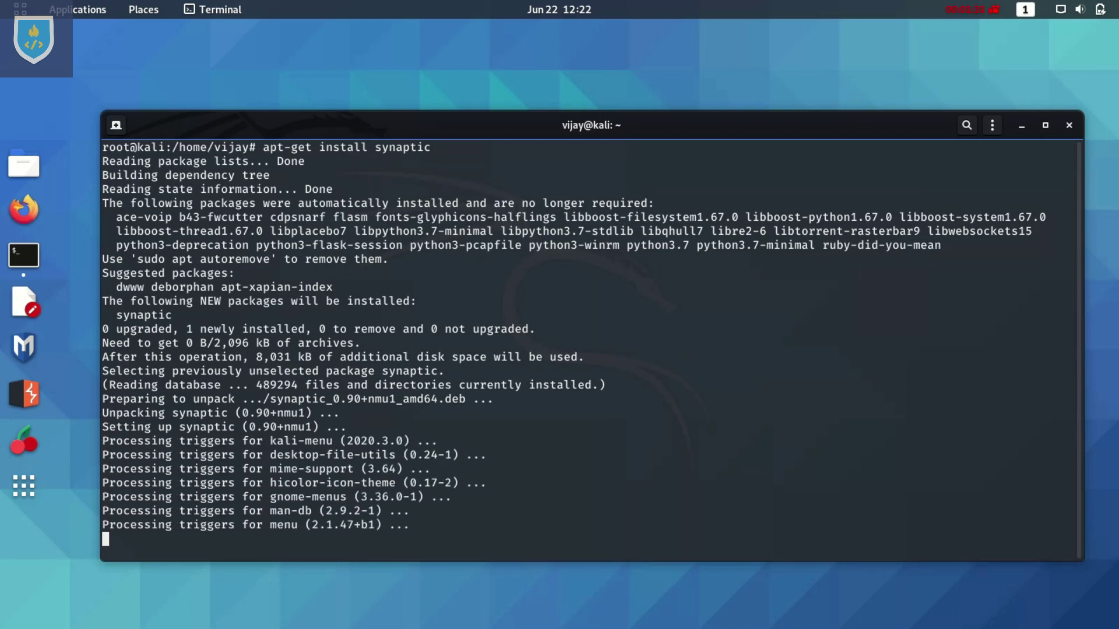
Step: Clear the terminal again and type the synaptic command at the root prompt
type("clear")
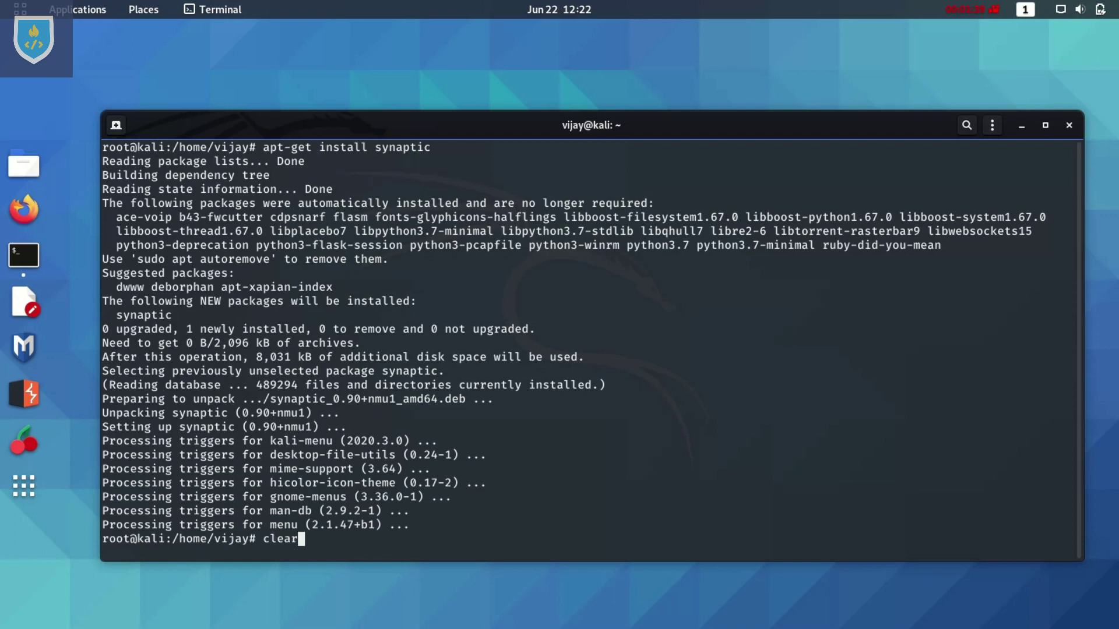
key("Return")
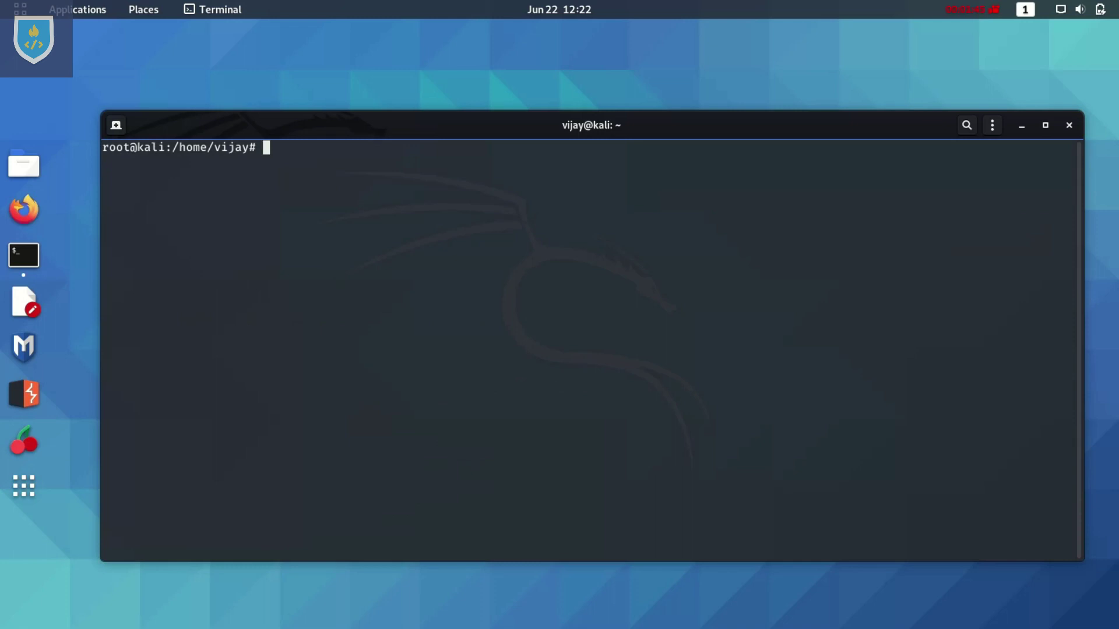
type("sy")
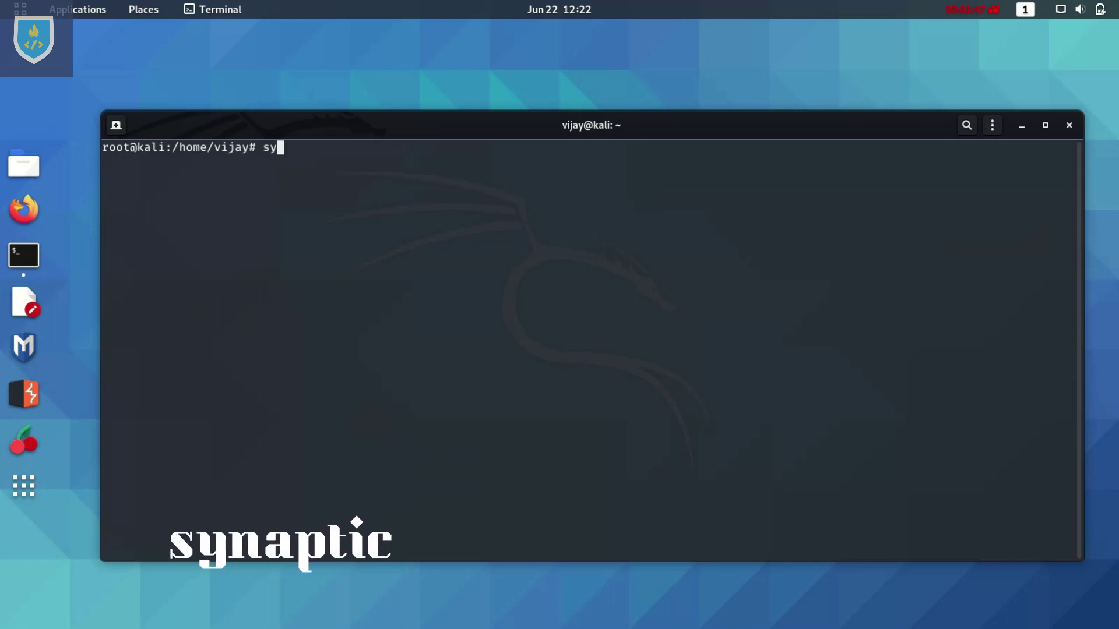
type("naptic")
Step: Launch Synaptic and search its packages for the pasted term BCM43228
key("Return")
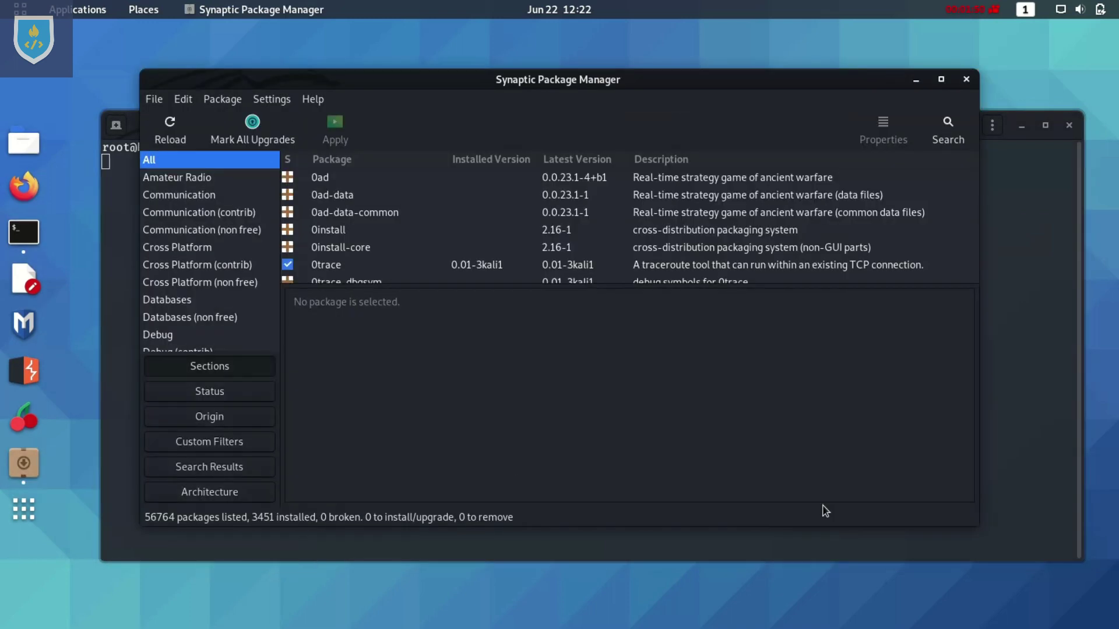
left_click_drag(679, 84, 657, 91)
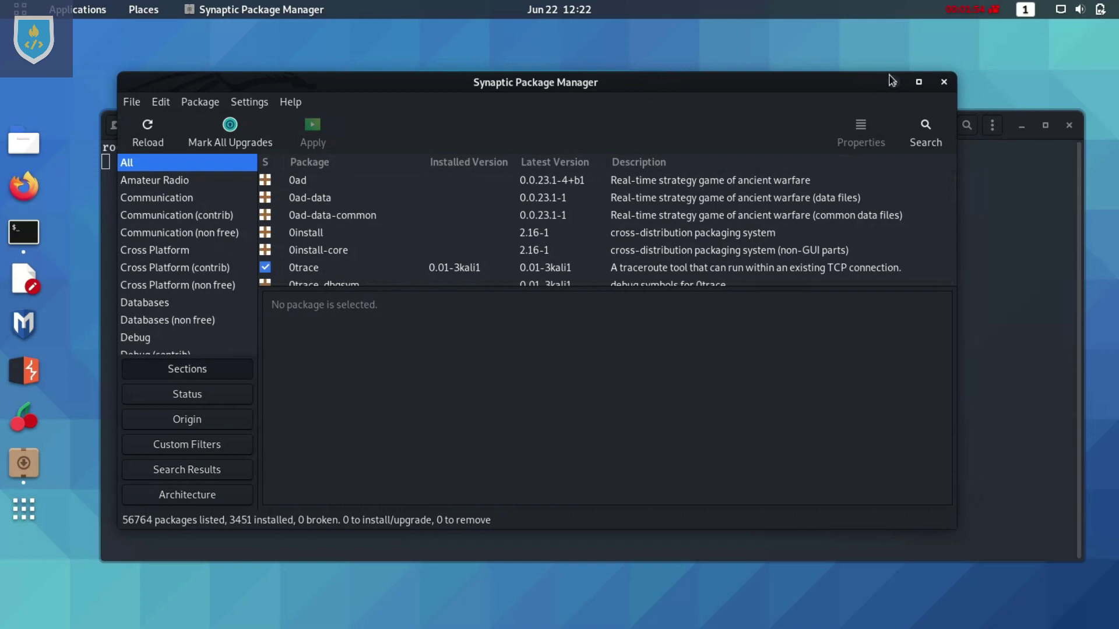
left_click(926, 127)
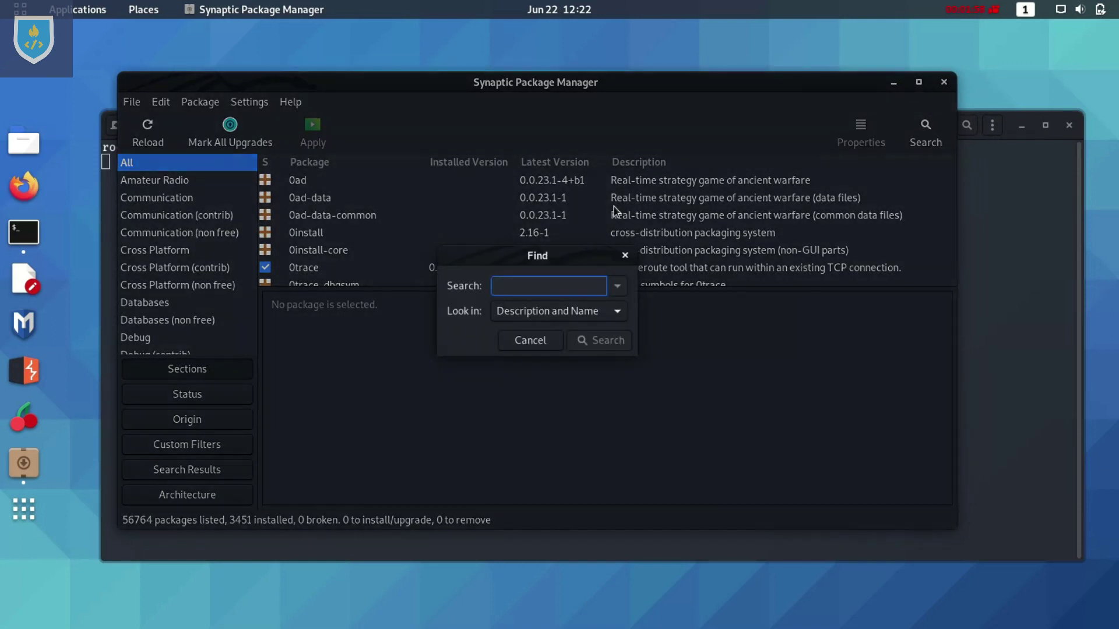
right_click(545, 295)
left_click(583, 345)
left_click_drag(553, 285, 492, 286)
left_click(559, 288)
left_click(601, 347)
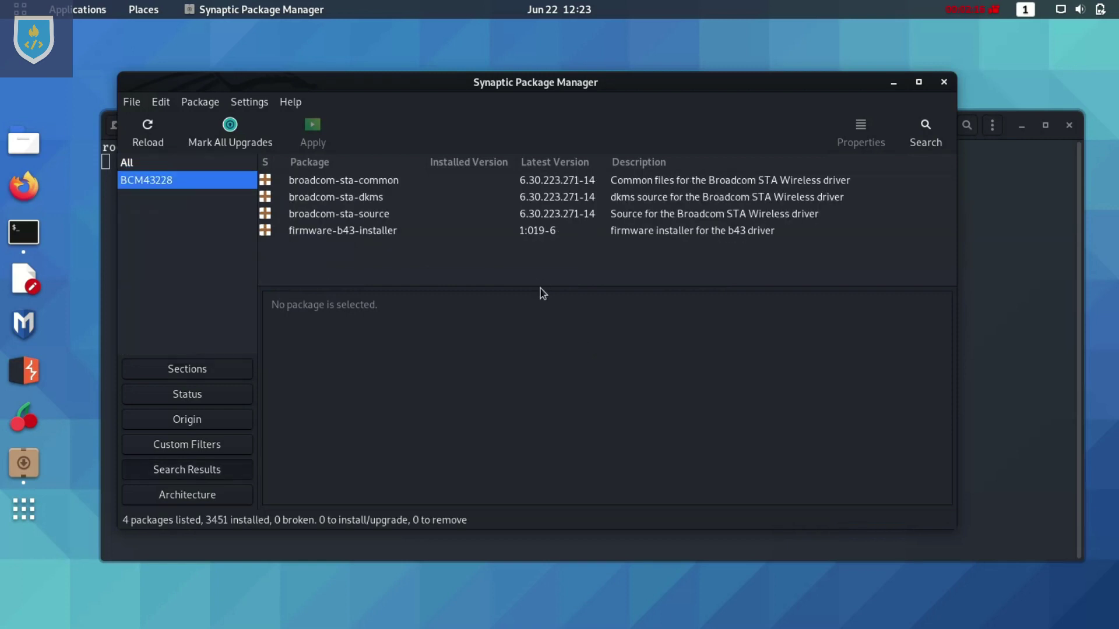
Step: Mark broadcom-sta-common for installation, accepting the extra broadcom-sta-source package
left_click_drag(363, 256, 374, 180)
left_click(376, 197)
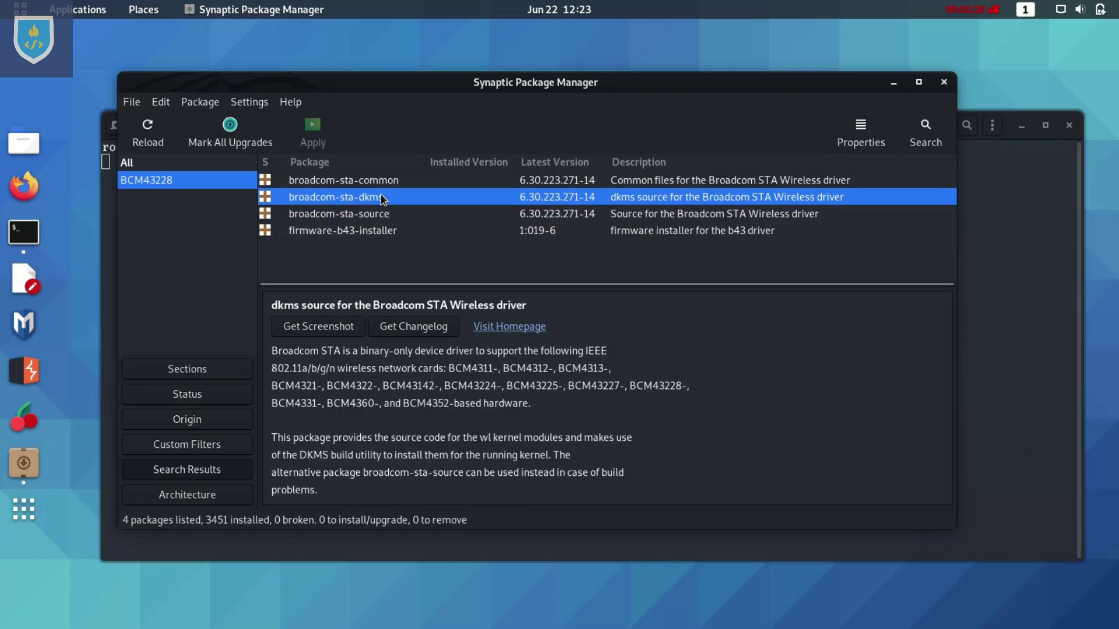
left_click(400, 180)
right_click(412, 182)
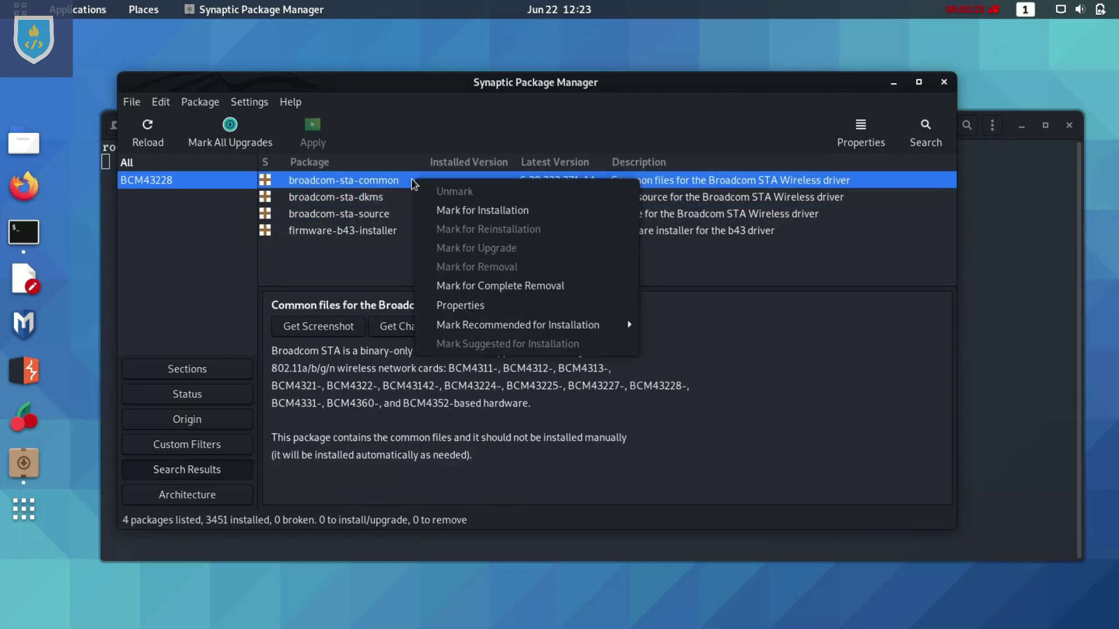
left_click(477, 211)
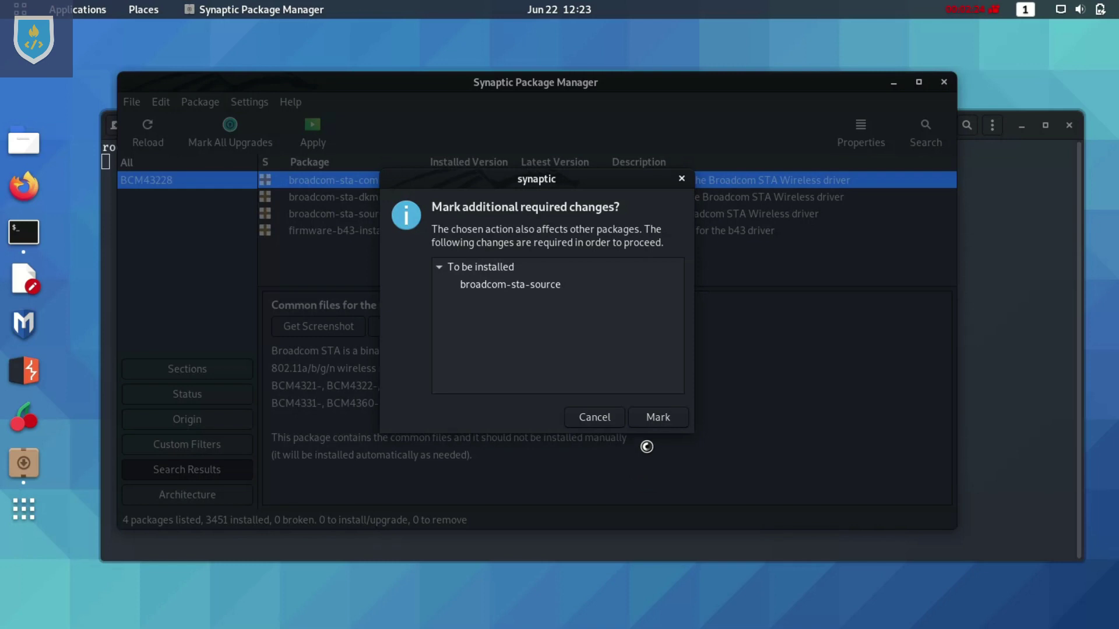
left_click(666, 419)
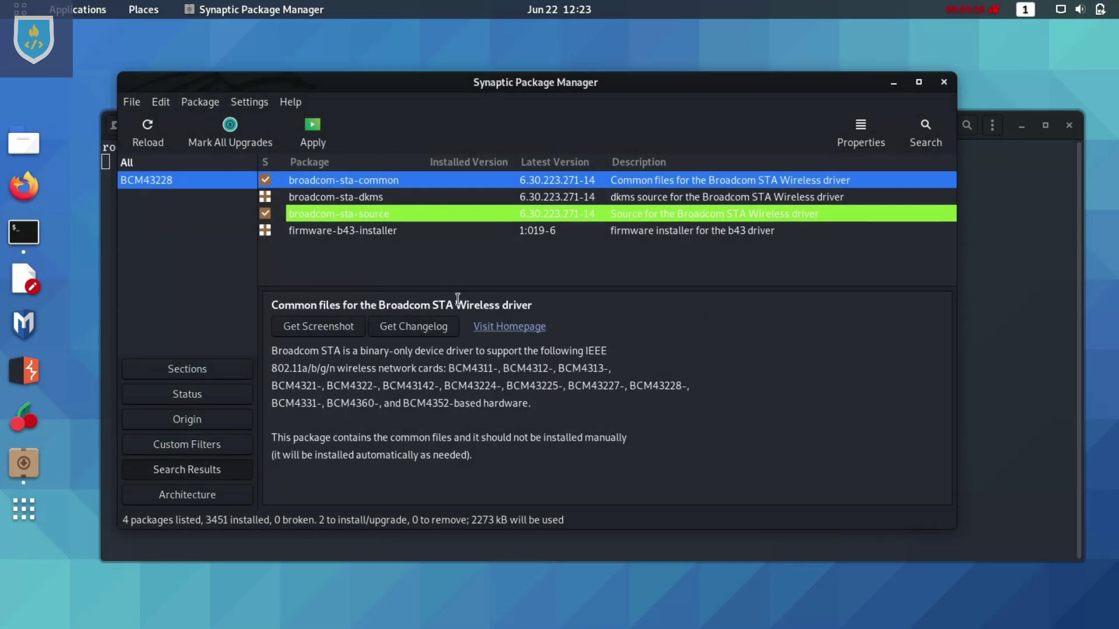
Step: Mark firmware-b43-installer and broadcom-sta-dkms for installation and review the 4-package summary
right_click(391, 231)
left_click(460, 264)
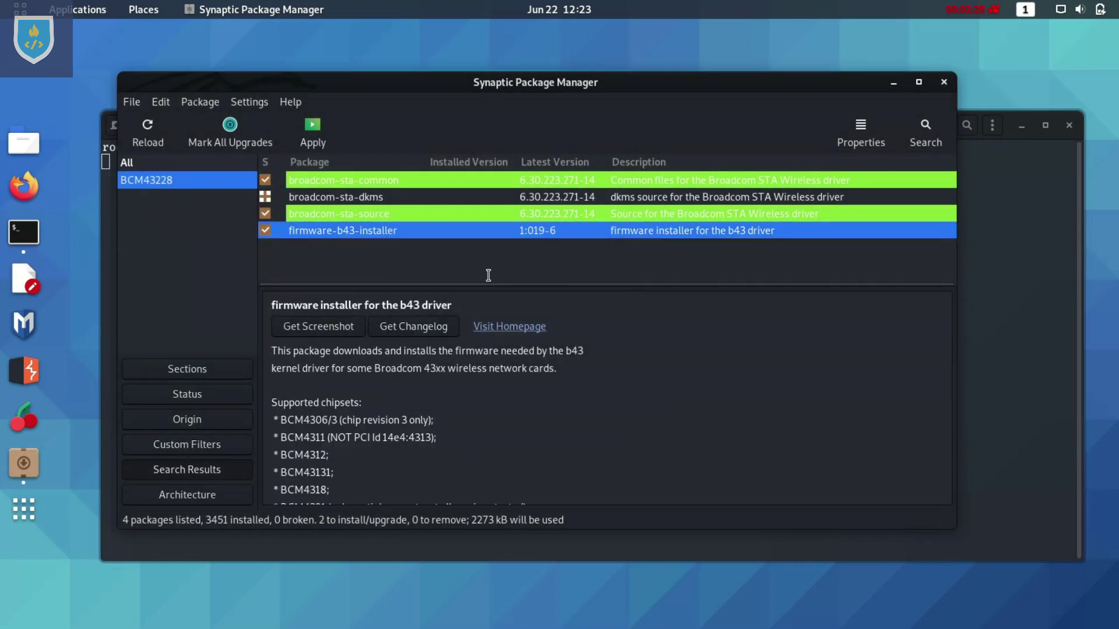
left_click(467, 199)
right_click(468, 199)
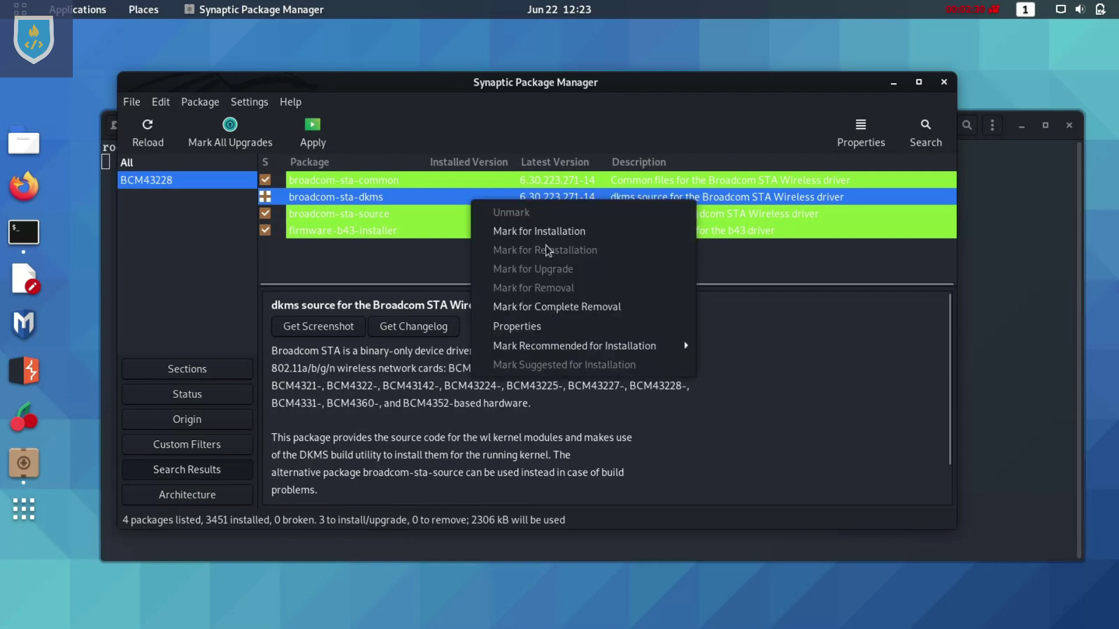
left_click(567, 229)
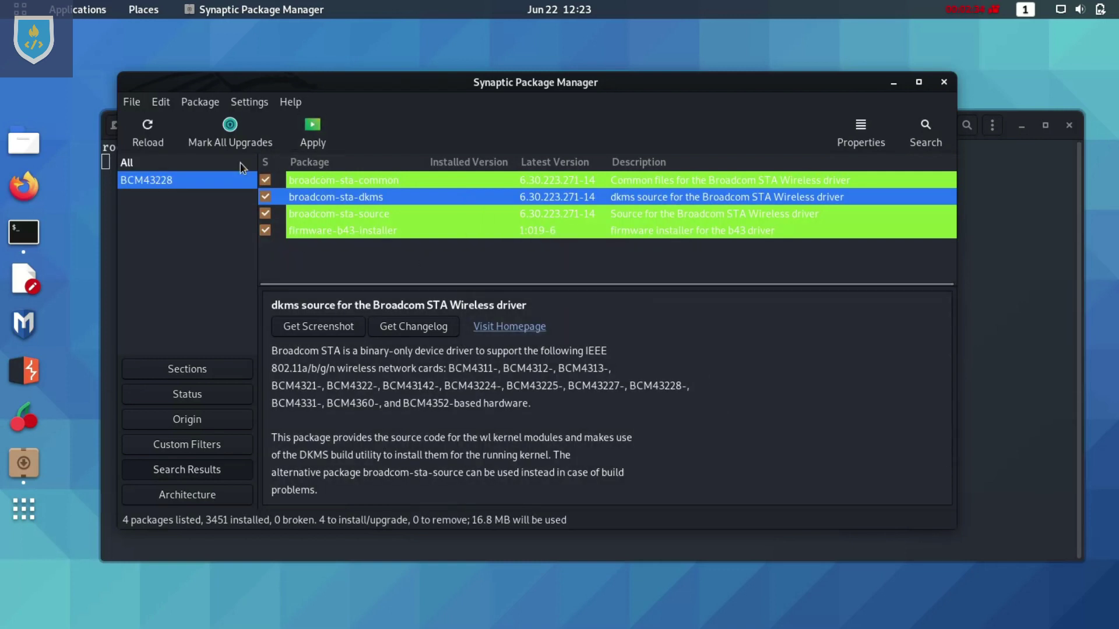
left_click(313, 140)
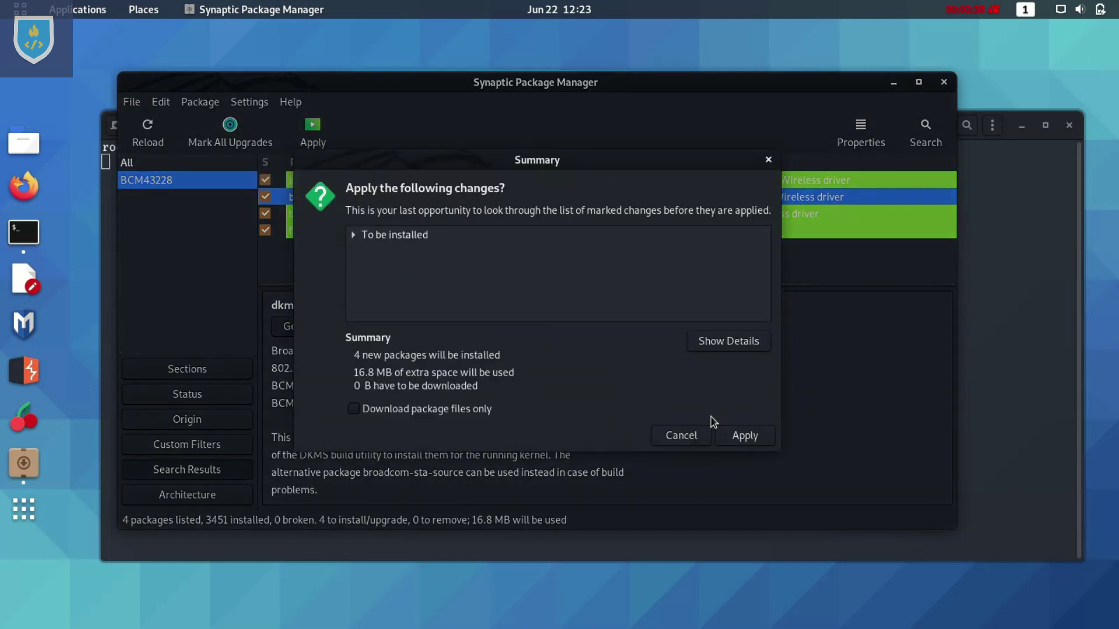
Step: Apply the four marked Broadcom packages, follow the detailed log, and close when finished
left_click(748, 437)
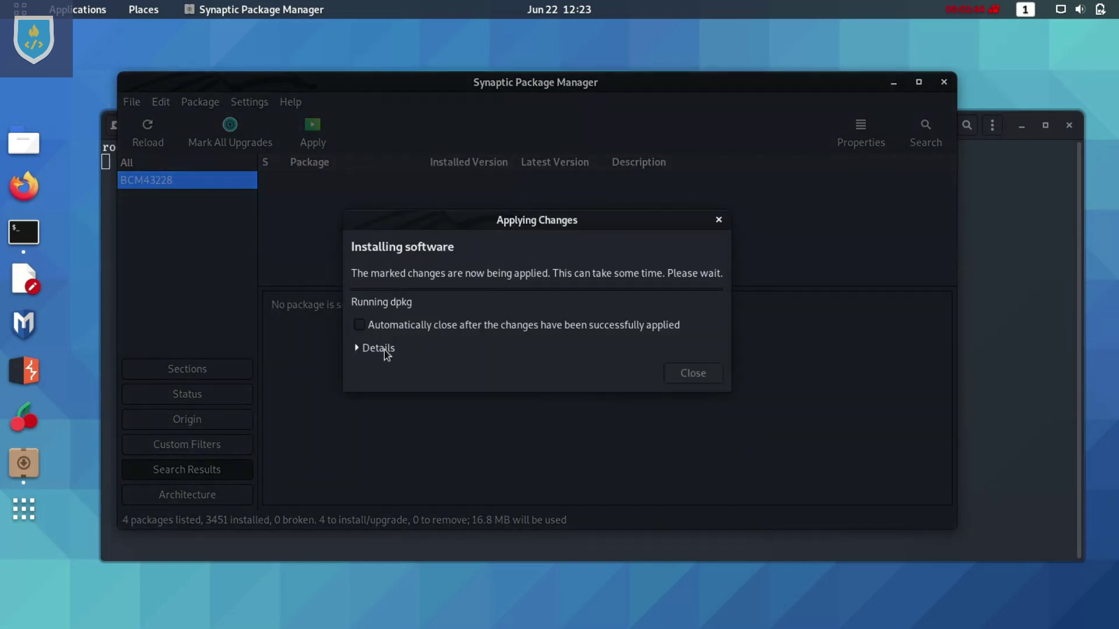
left_click(382, 350)
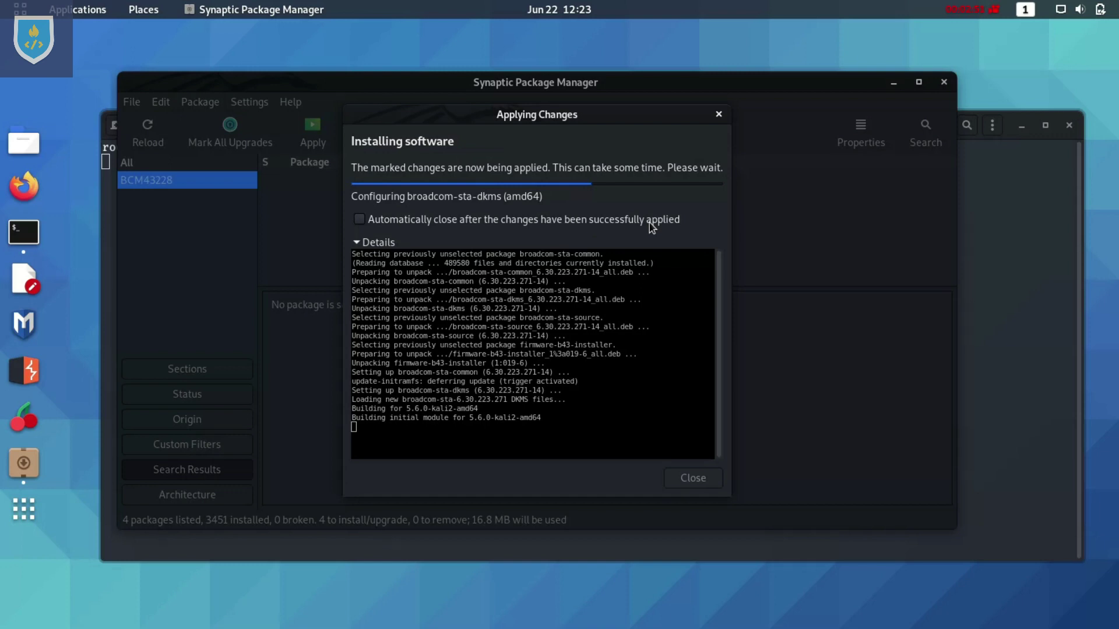
left_click_drag(353, 379, 462, 401)
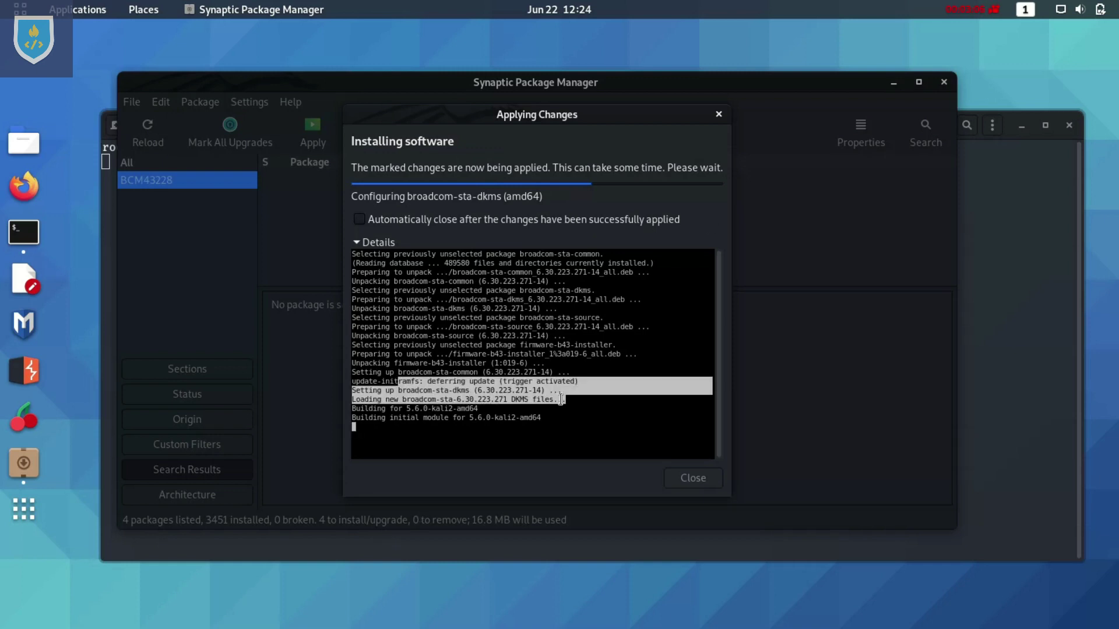
left_click(462, 389)
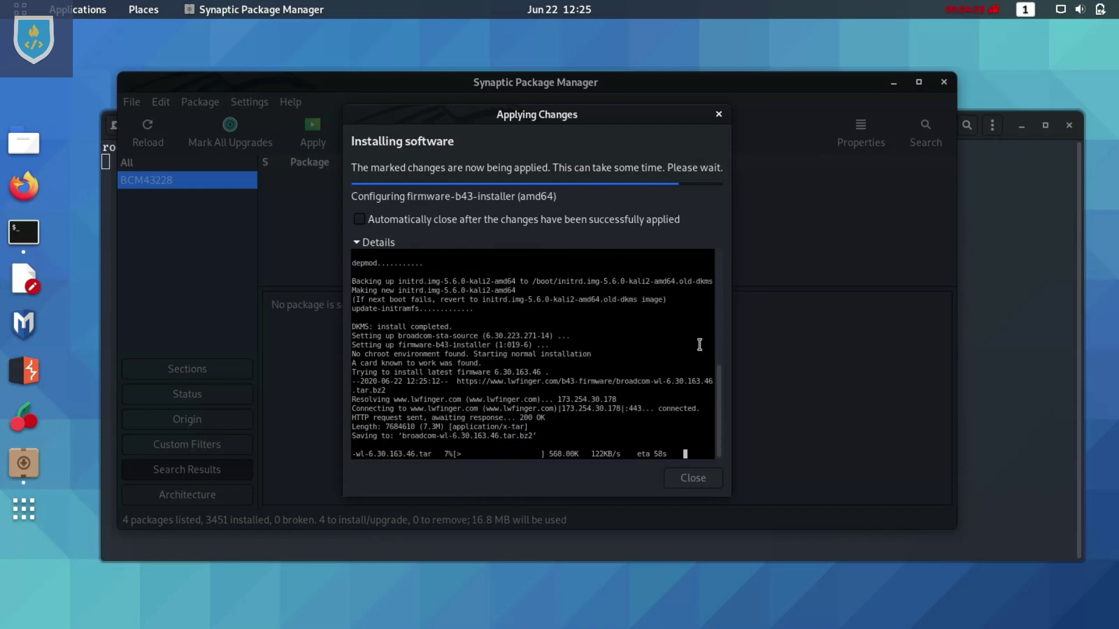
left_click_drag(392, 431, 670, 438)
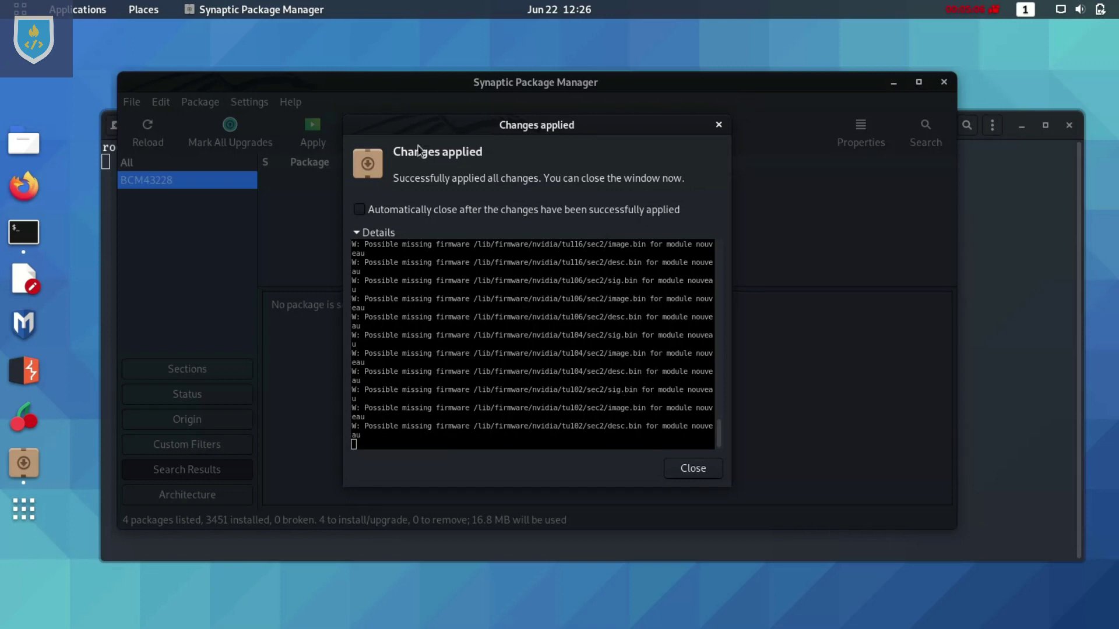
left_click(691, 470)
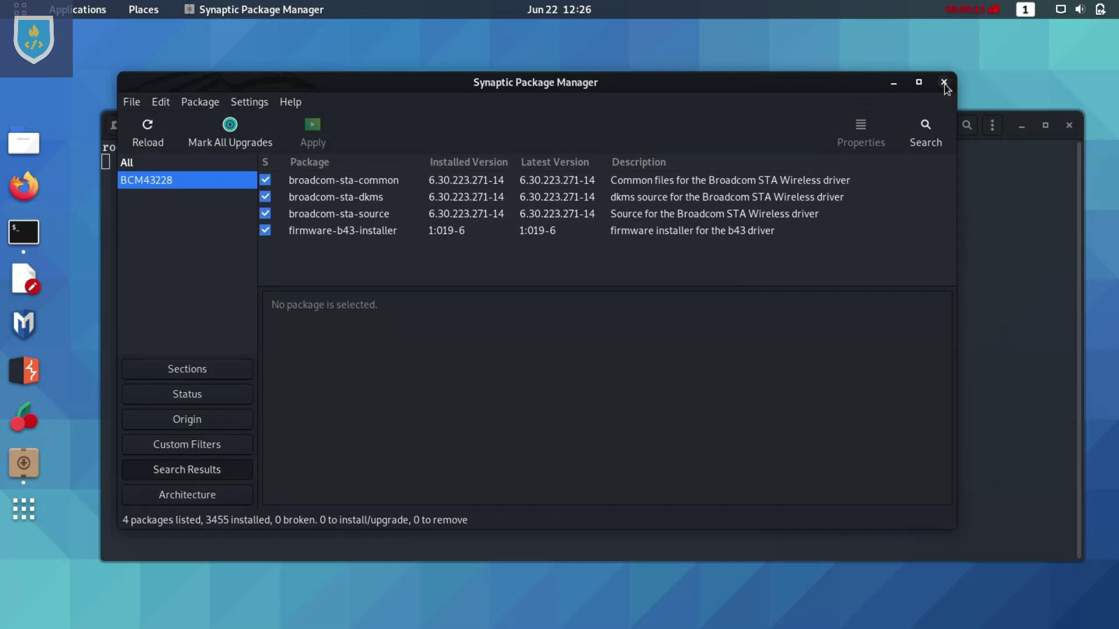
Step: Close Synaptic and run 'service networking restart' in the terminal
left_click(944, 83)
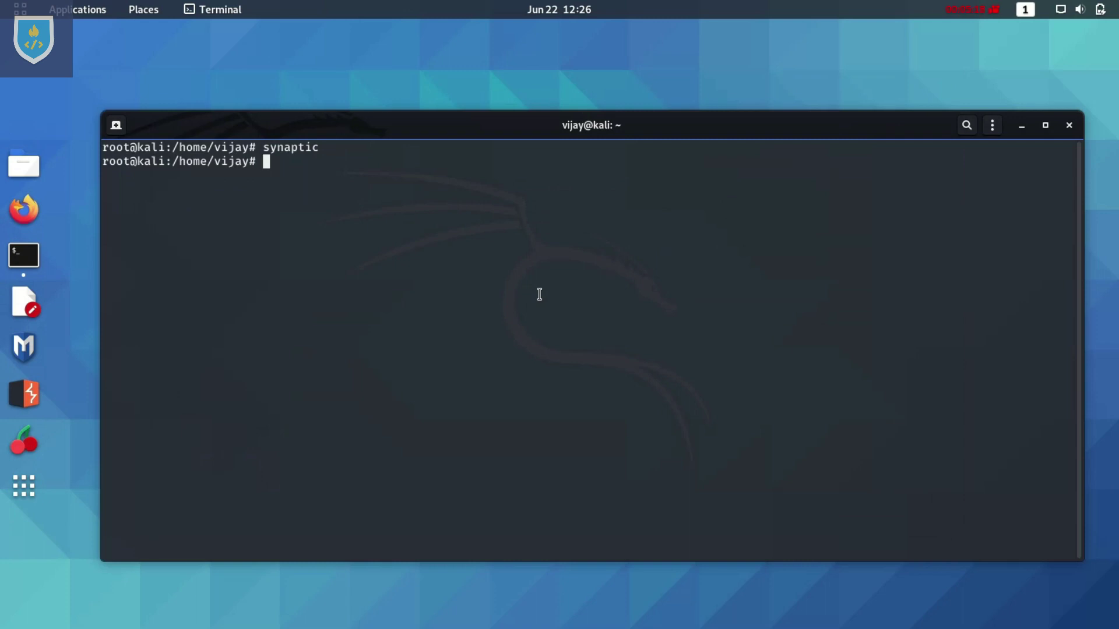
type("servic")
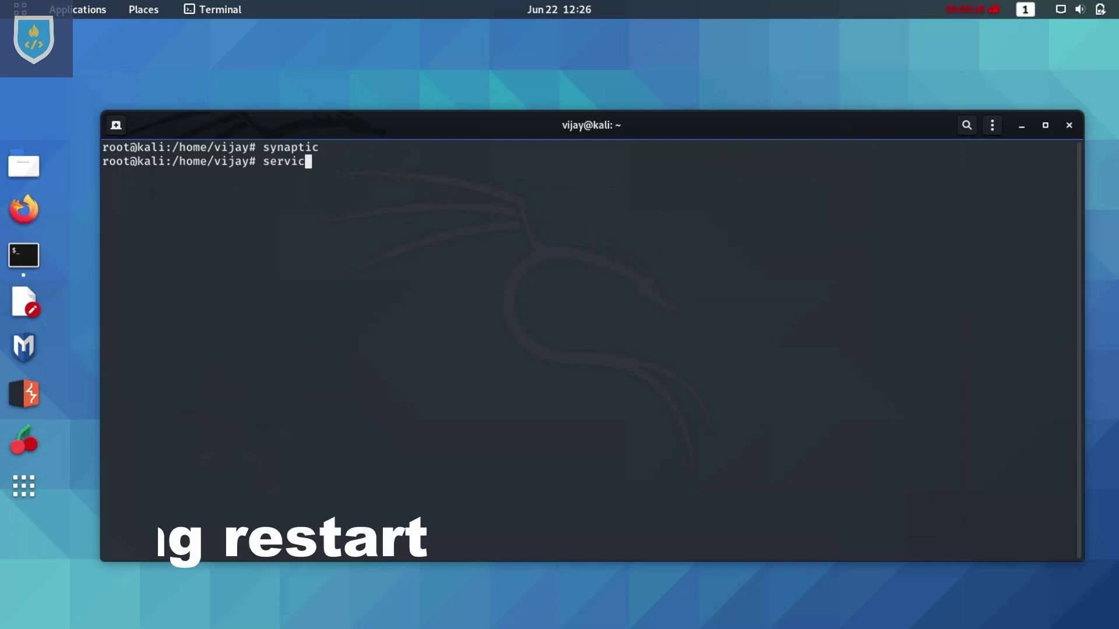
type("e n")
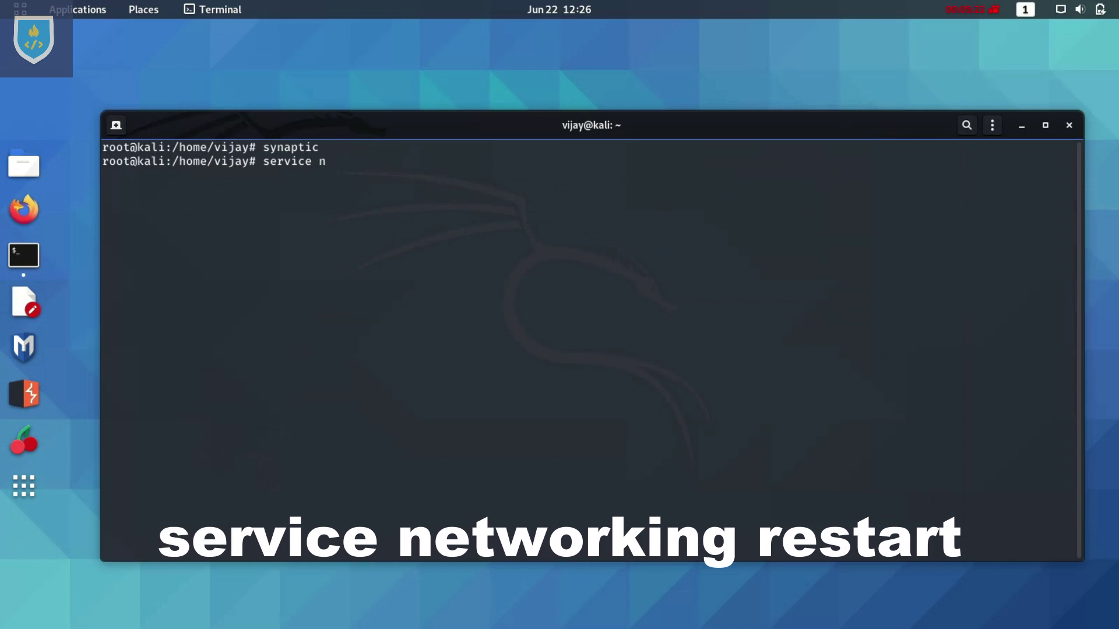
type("er")
key("BackSpace")
key("BackSpace")
type("ttworking restart")
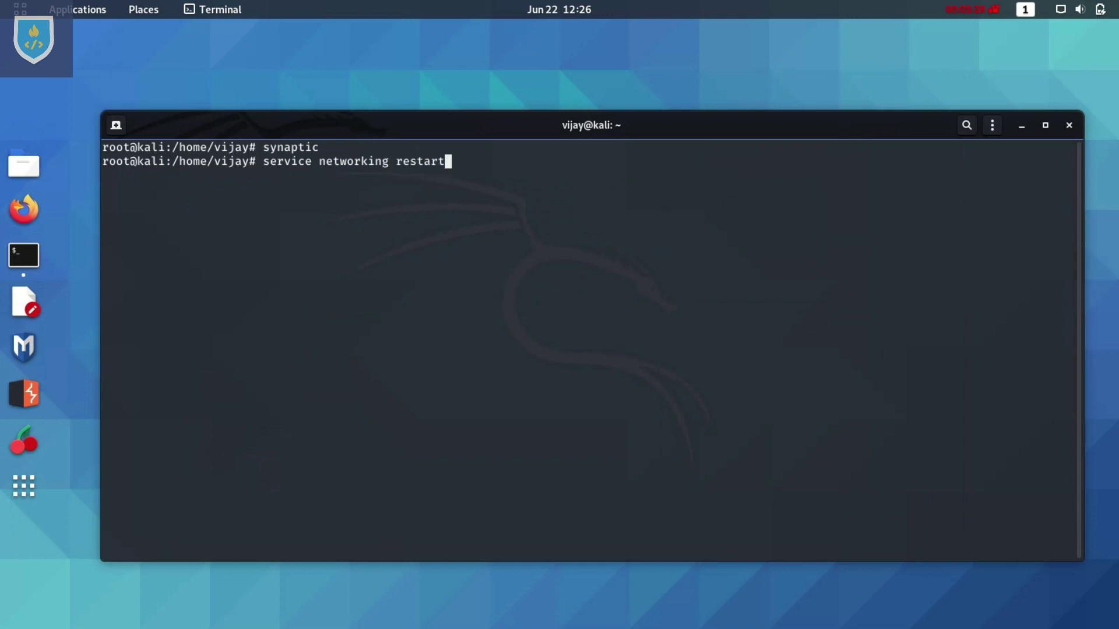
key("Return")
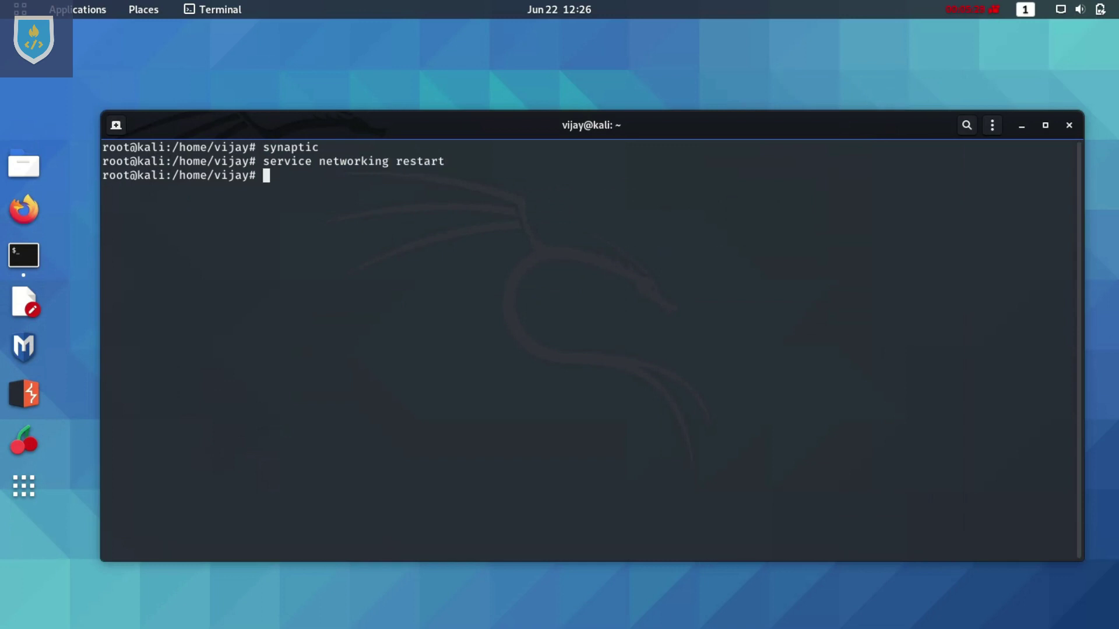
Step: Run 'service network-manager restart' as root
type("sevi")
key("BackSpace")
type("vice network")
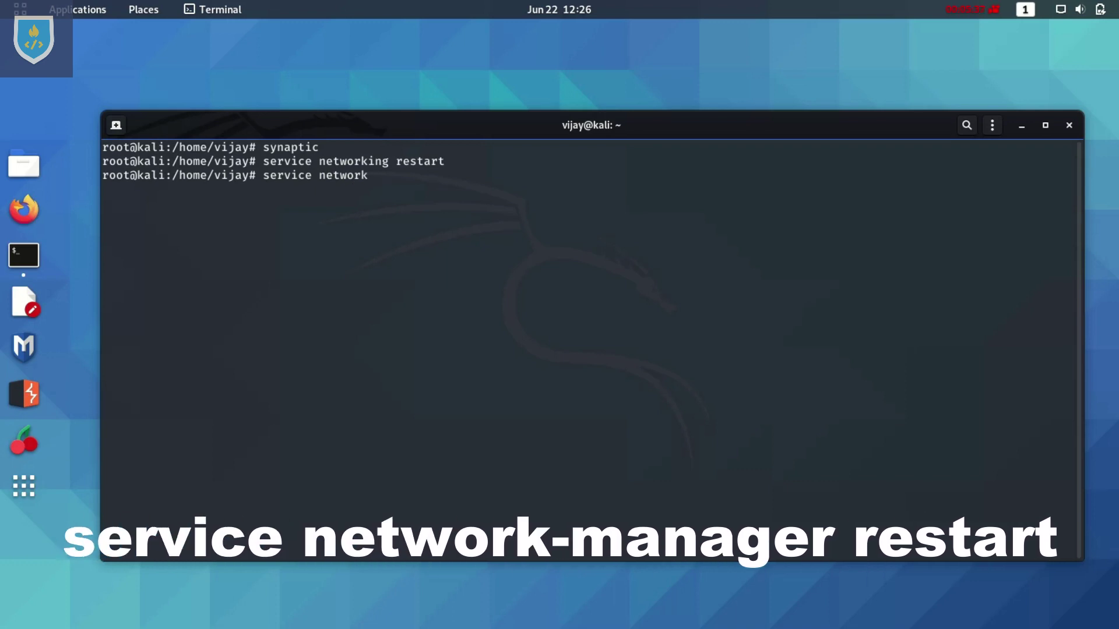
type("-manager rest")
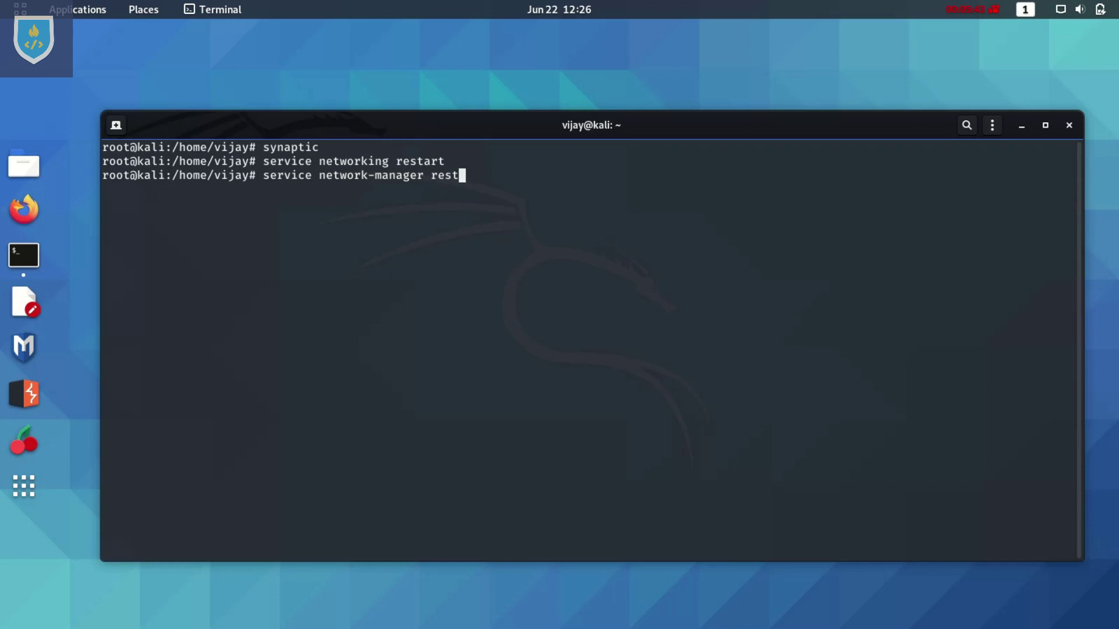
type("art")
key("Return")
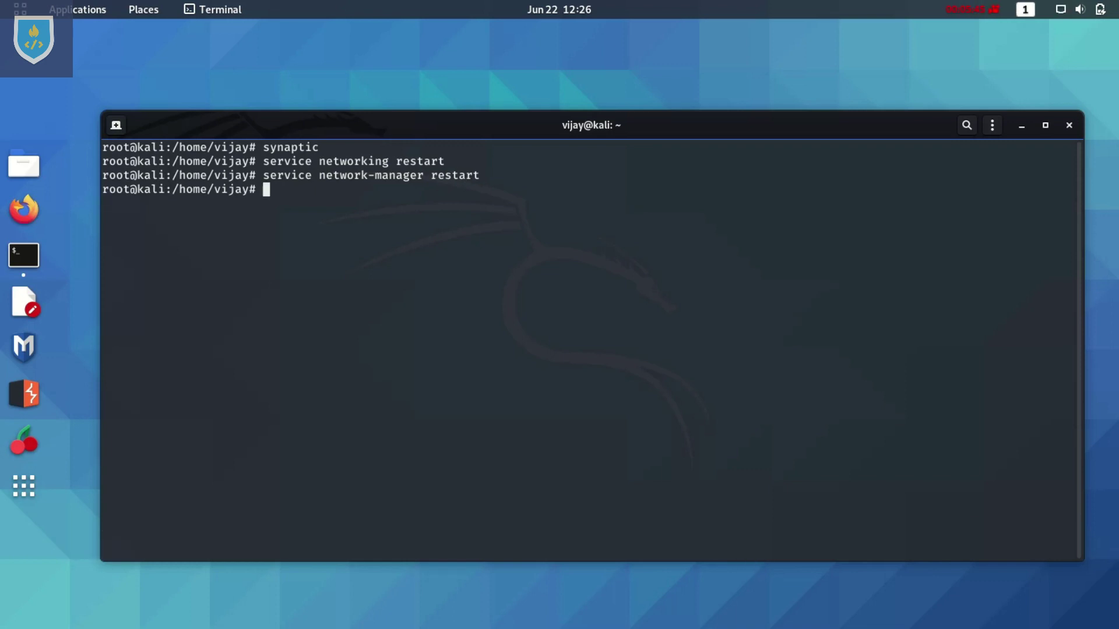
Step: Close the terminal and open the status menu, which now lists Wi-Fi Not Connected
left_click(1070, 127)
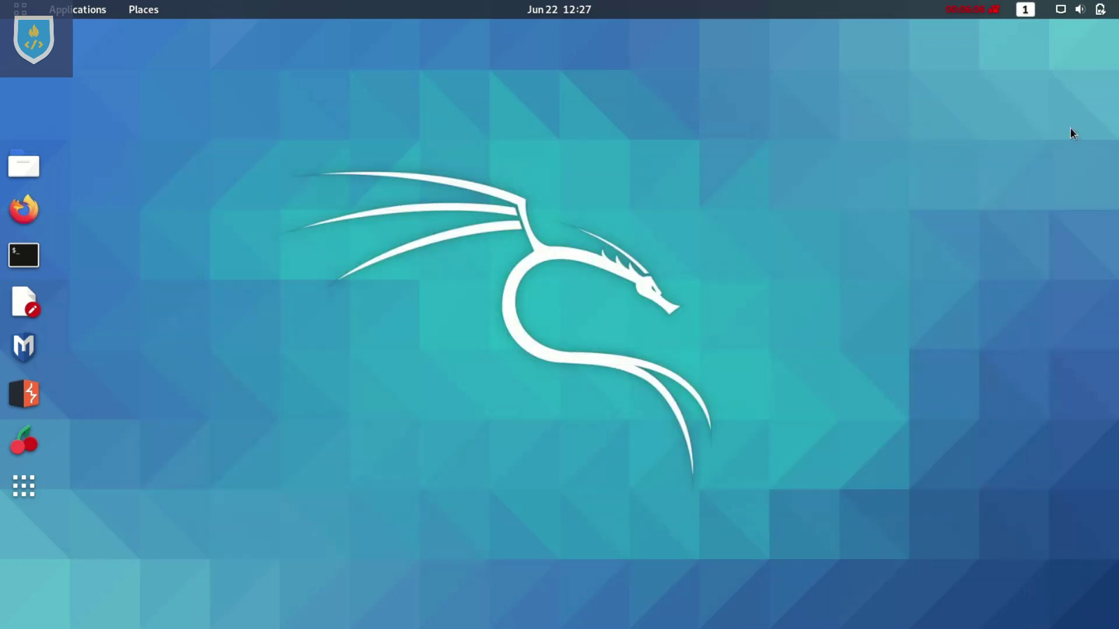
left_click(980, 12)
left_click(990, 54)
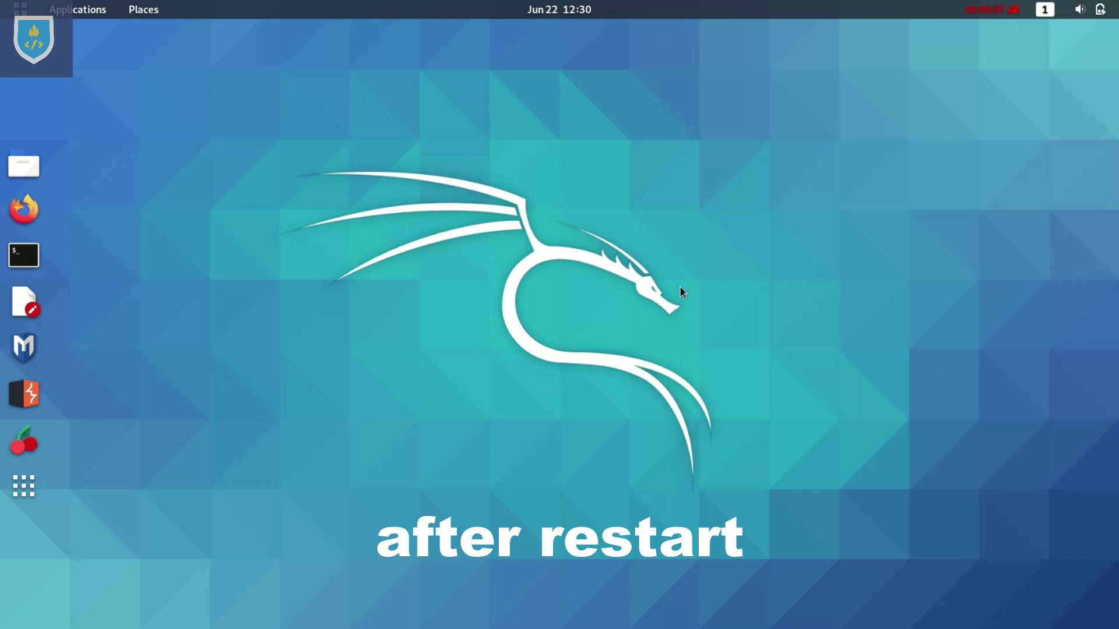
left_click(1117, 5)
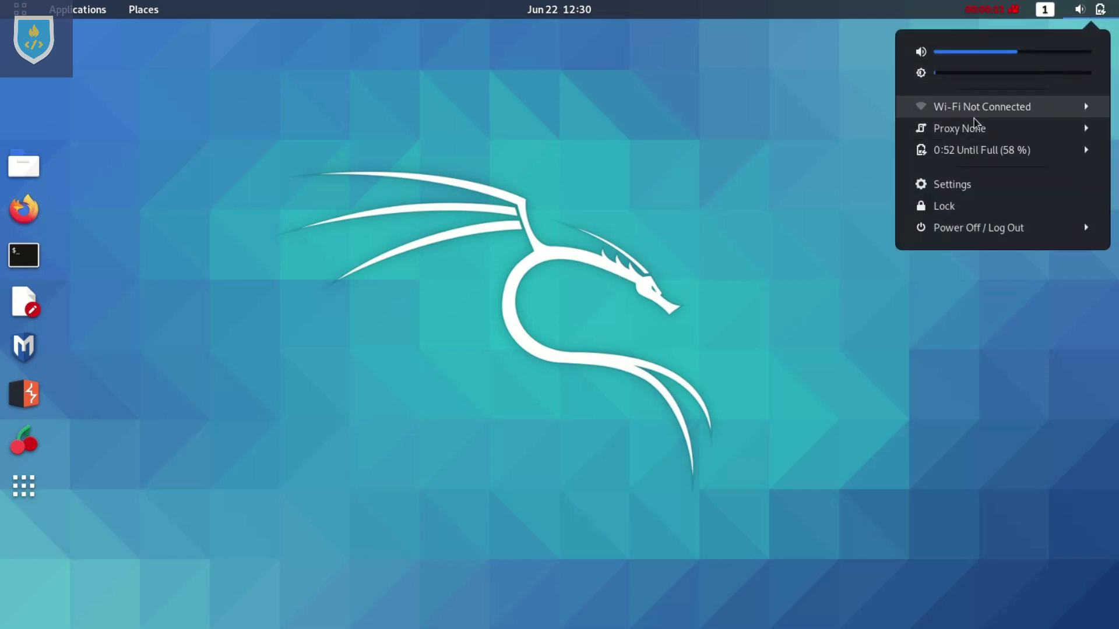
Step: Select the secured Wi-Fi network and connect with its password
left_click(990, 110)
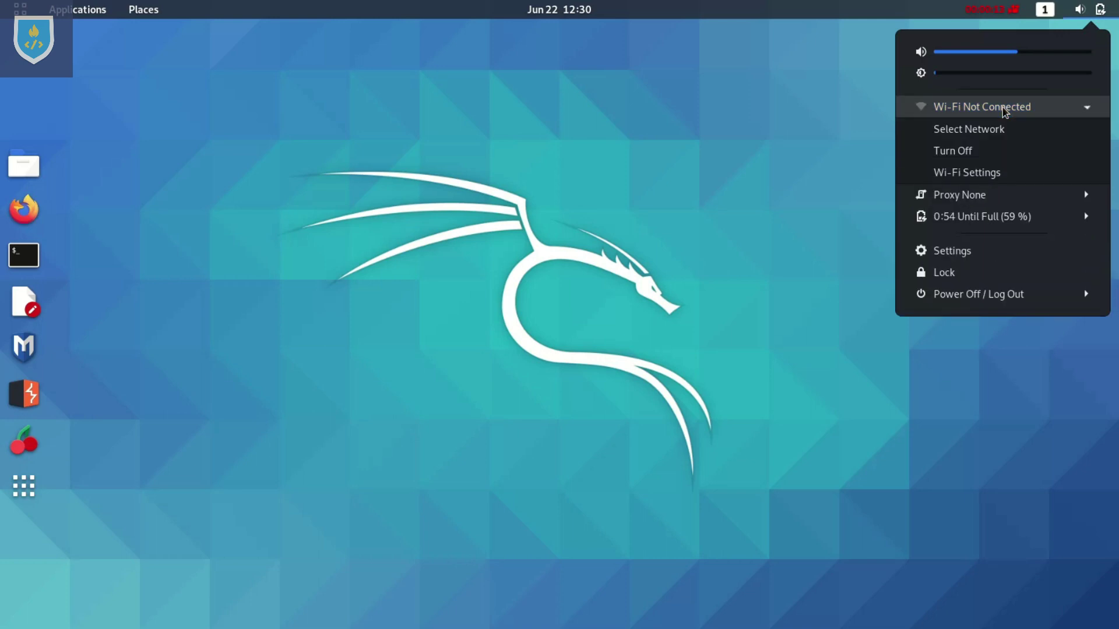
left_click(999, 135)
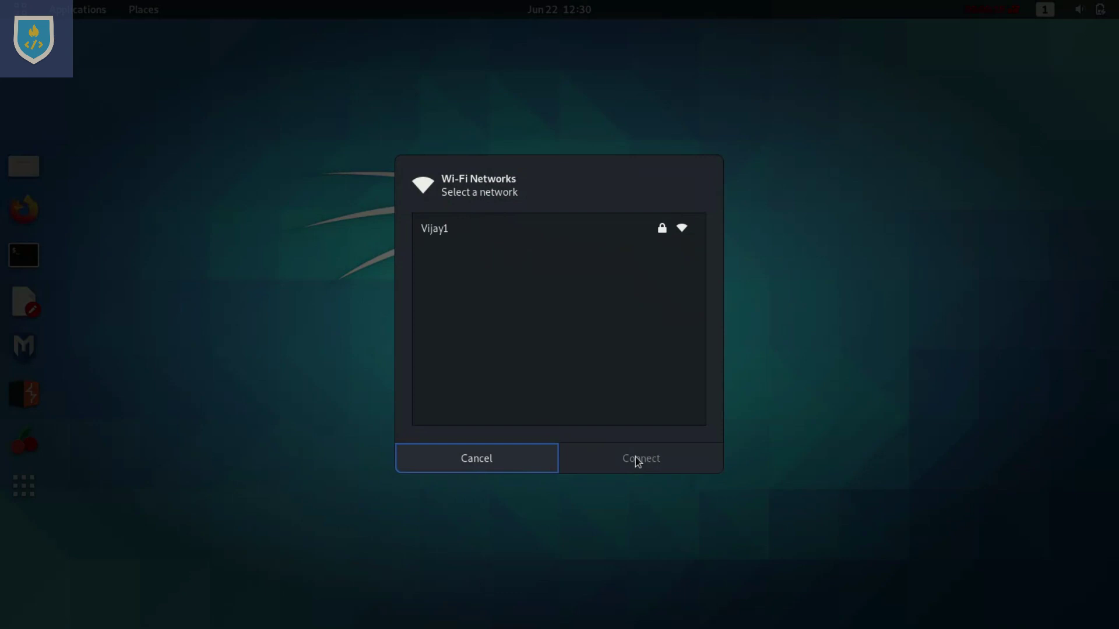
left_click(632, 241)
left_click(674, 465)
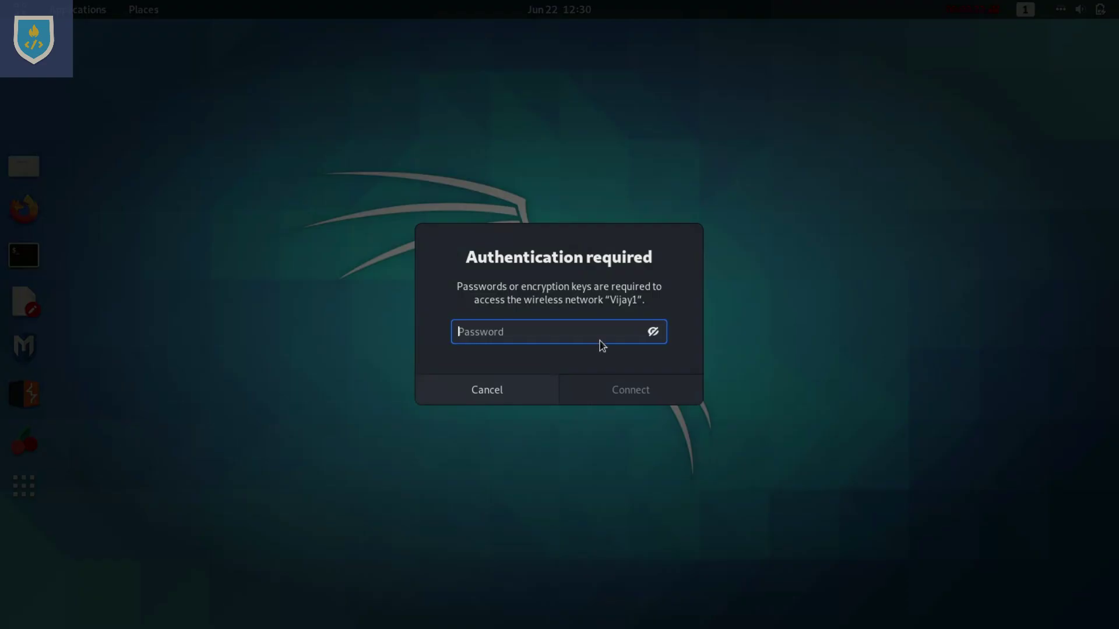
type("••••••••••")
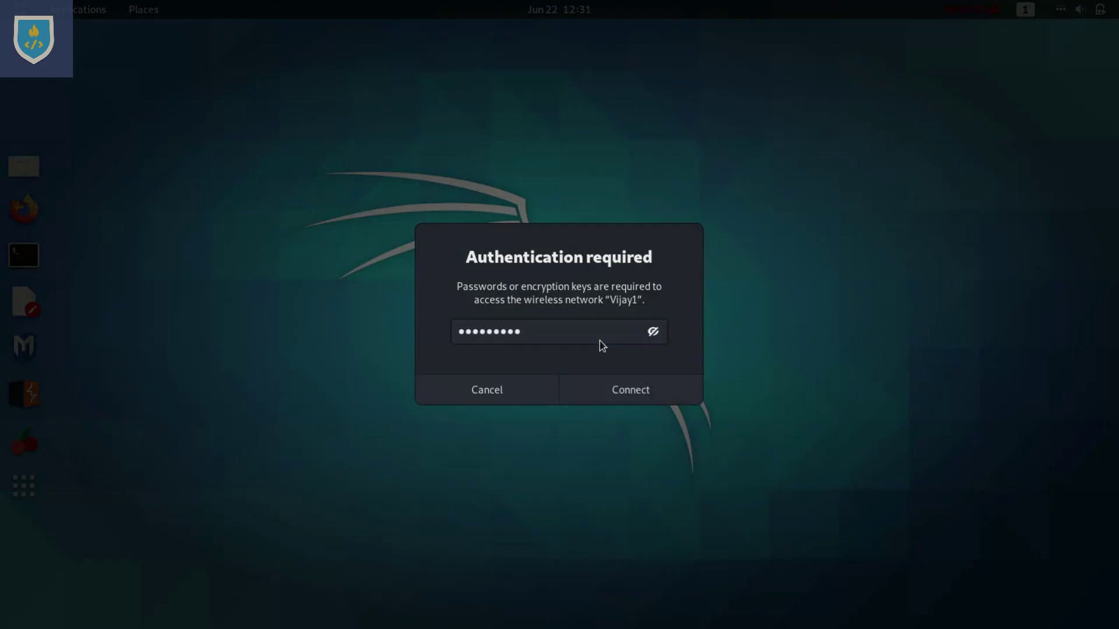
key("Return")
Step: Reopen the Wi-Fi network list to verify the network now shows as connected
left_click(1080, 9)
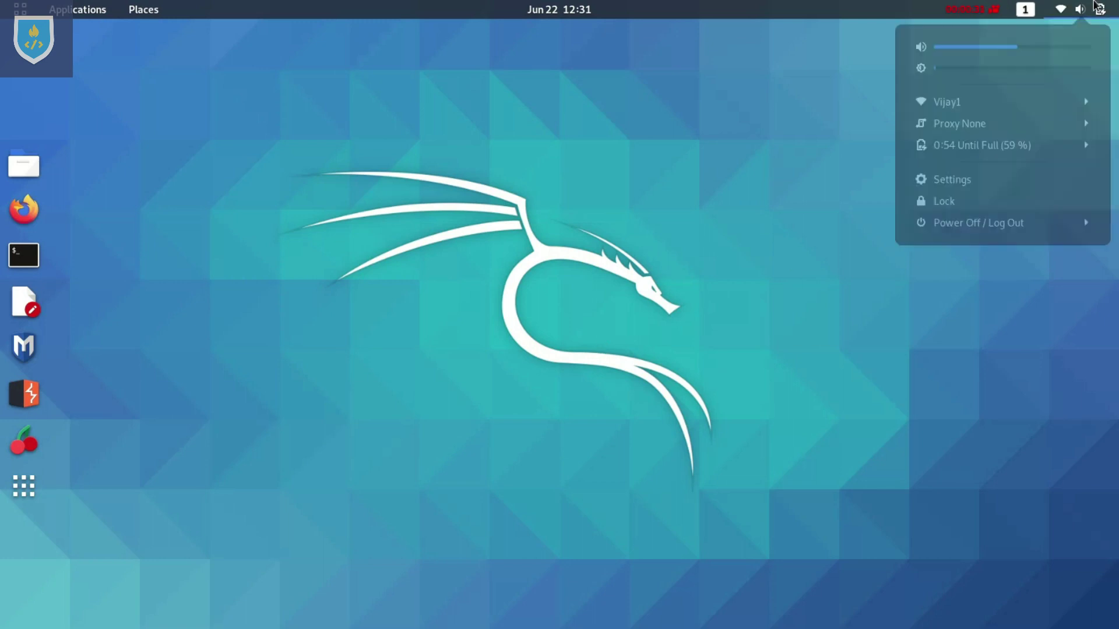
left_click(934, 107)
left_click(950, 124)
left_click(643, 244)
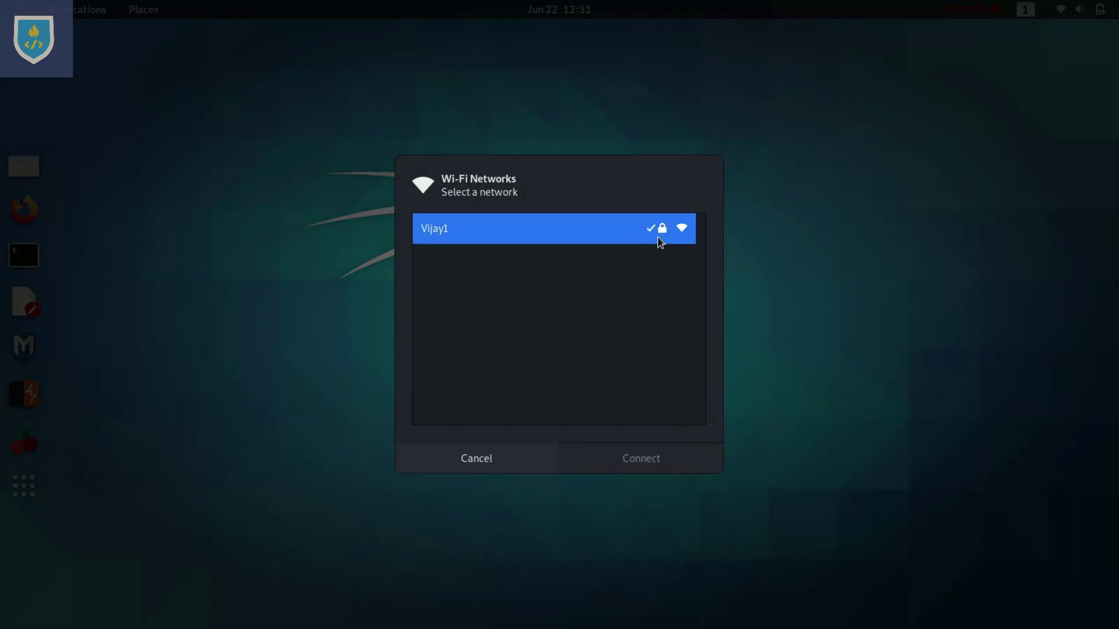
left_click(535, 467)
left_click(1080, 9)
Step: Open Wi-Fi Settings from the status menu, confirm the network shows Connected, then close it
left_click(1045, 119)
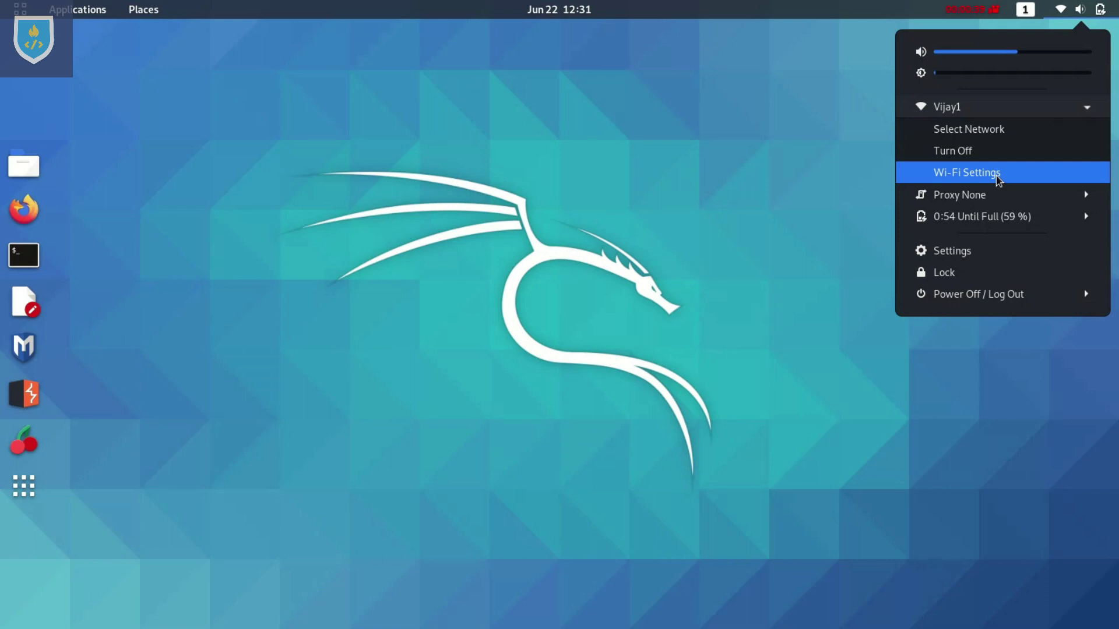
left_click(995, 175)
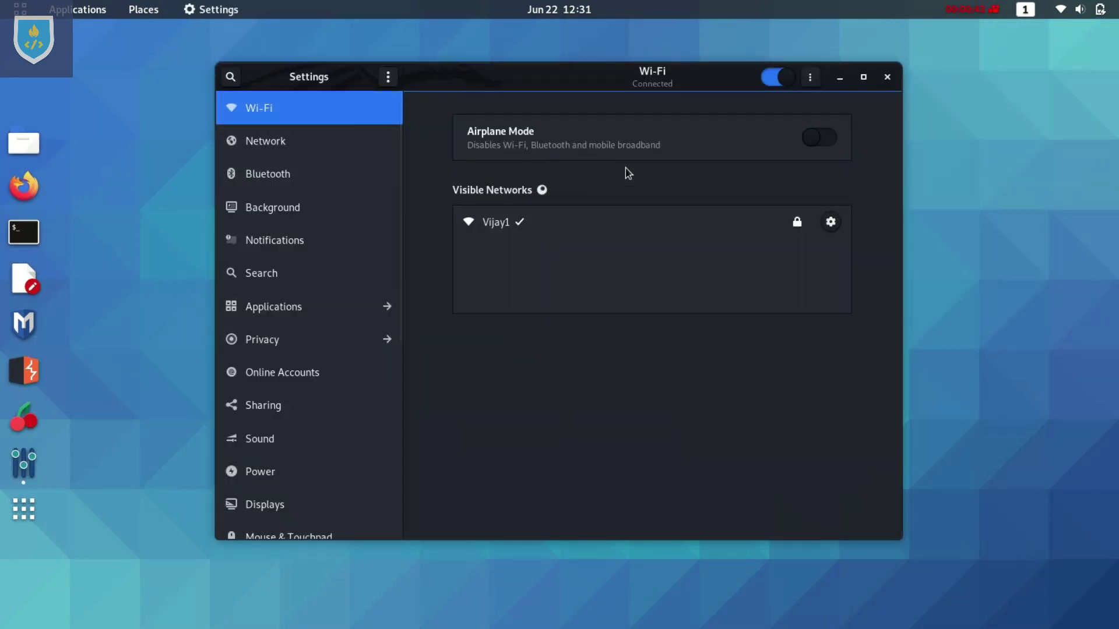
left_click(887, 77)
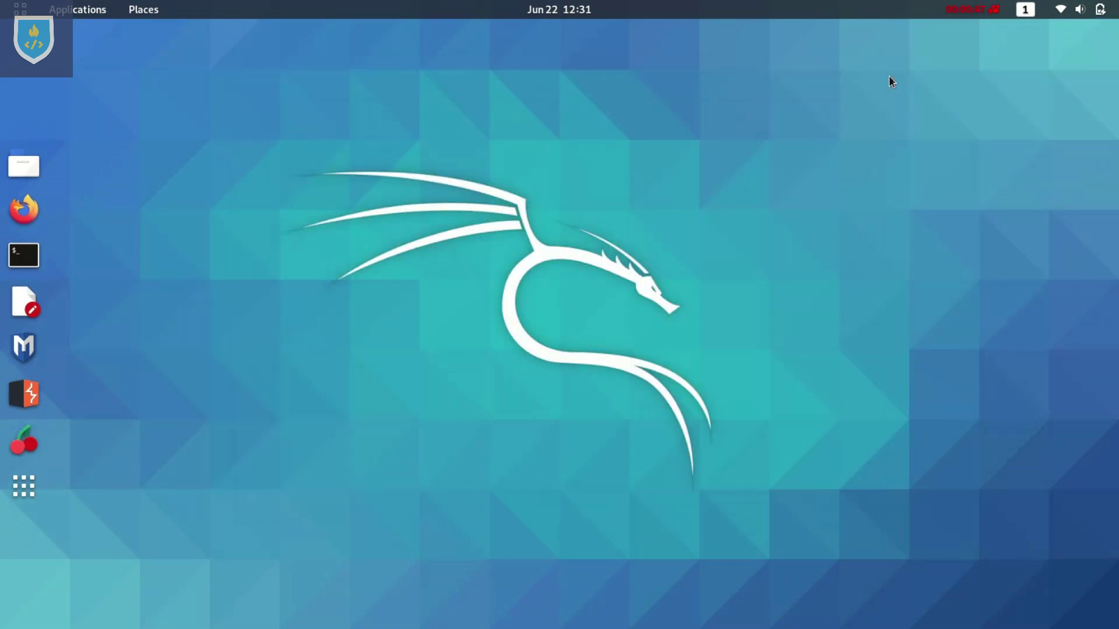